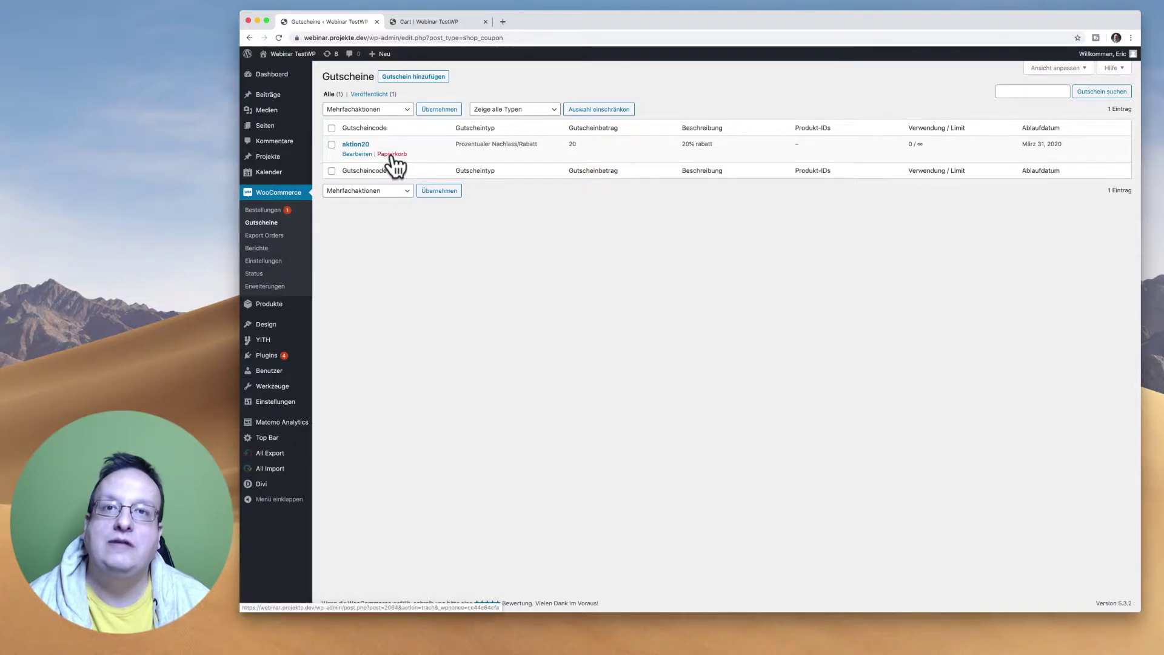
- Add a new coupon with the code sommer2020
{"action": "left_click", "coordinate": [407, 77]}
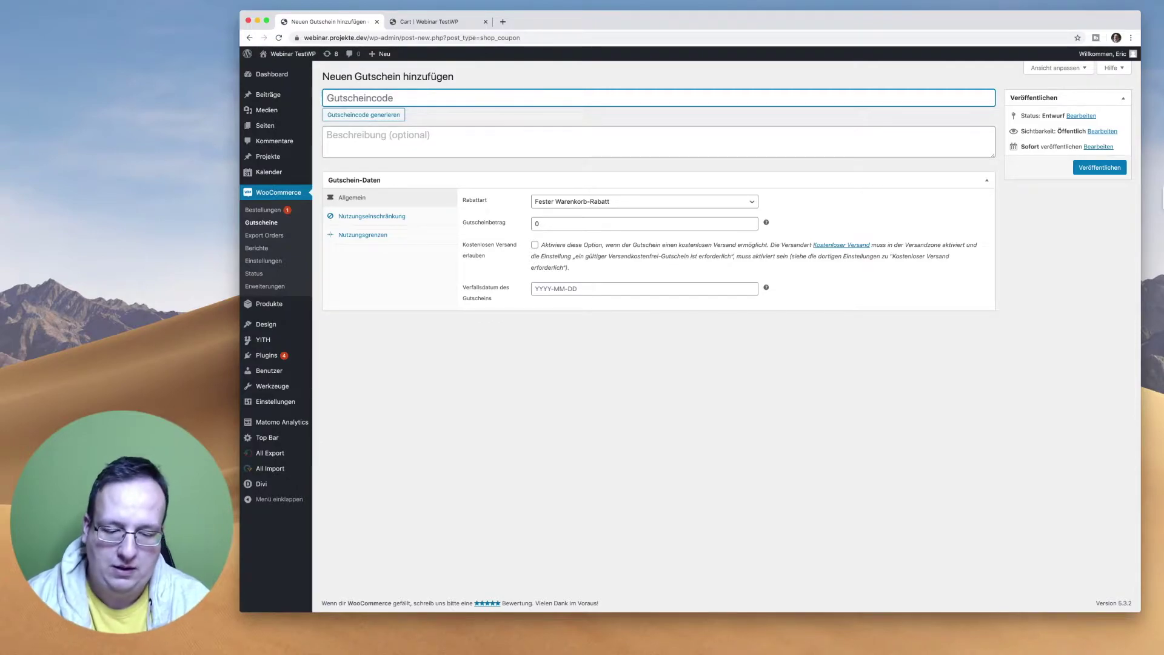
{"action": "type", "text": "sommer"}
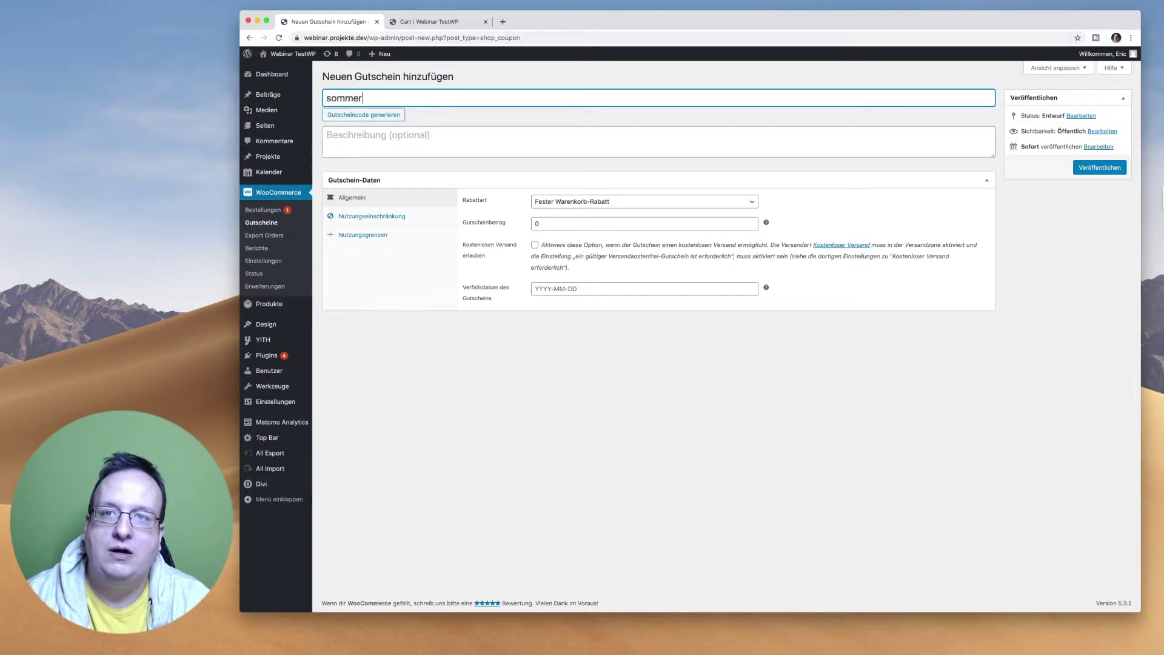
{"action": "type", "text": "2020"}
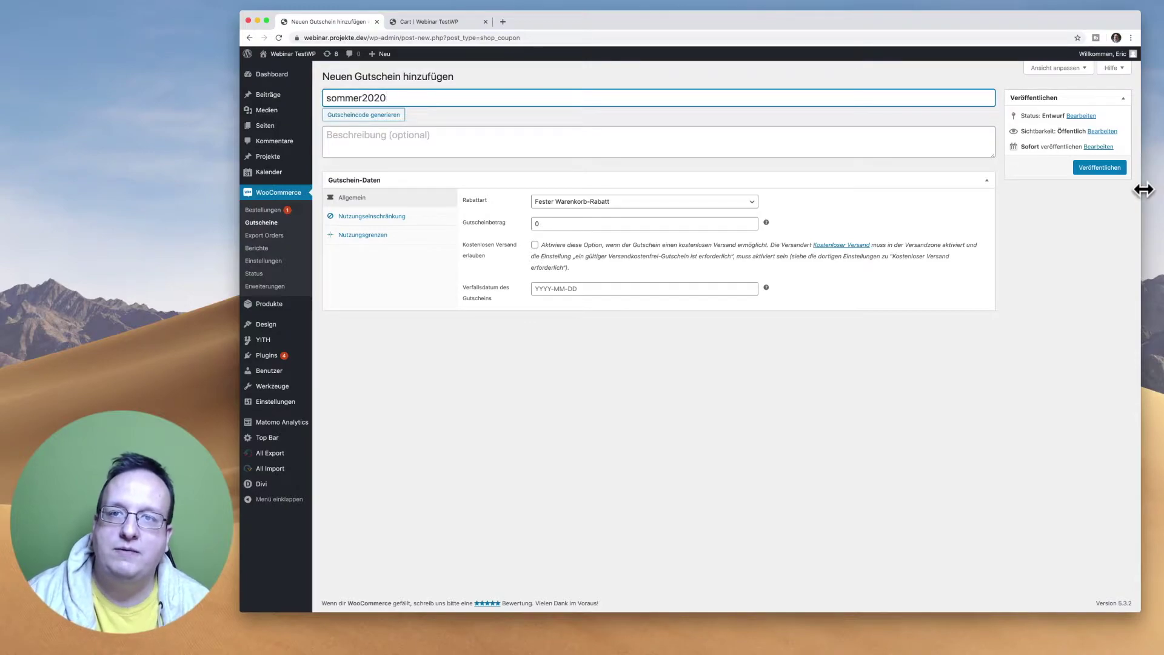
{"action": "left_click", "coordinate": [391, 142]}
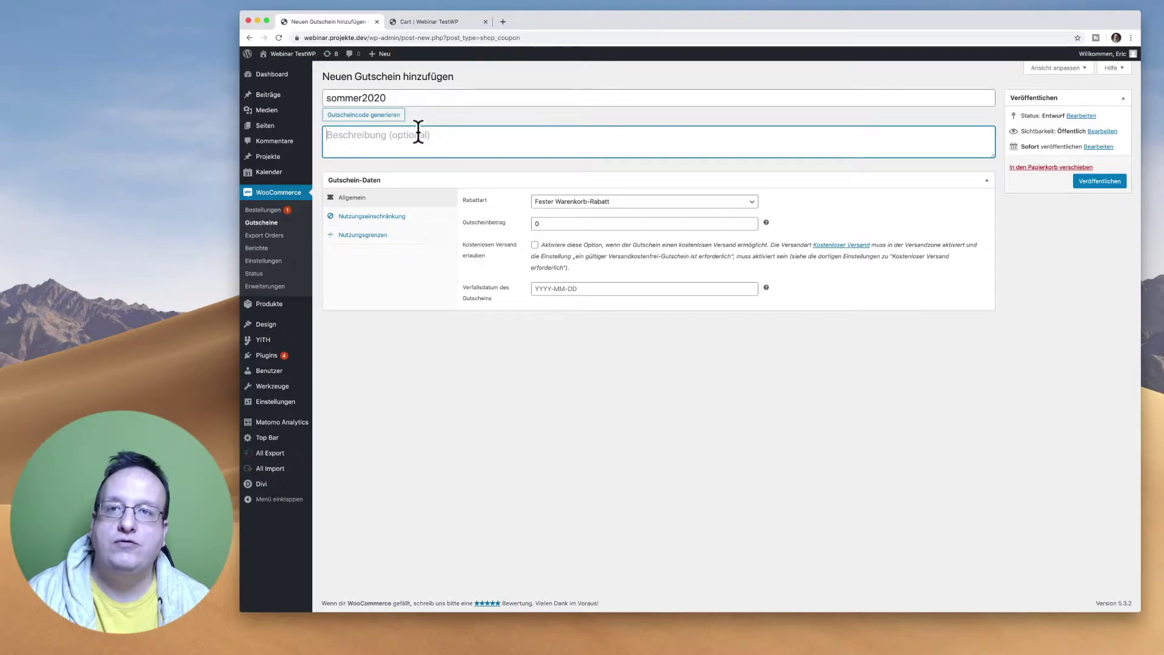
{"action": "double_click", "coordinate": [389, 97]}
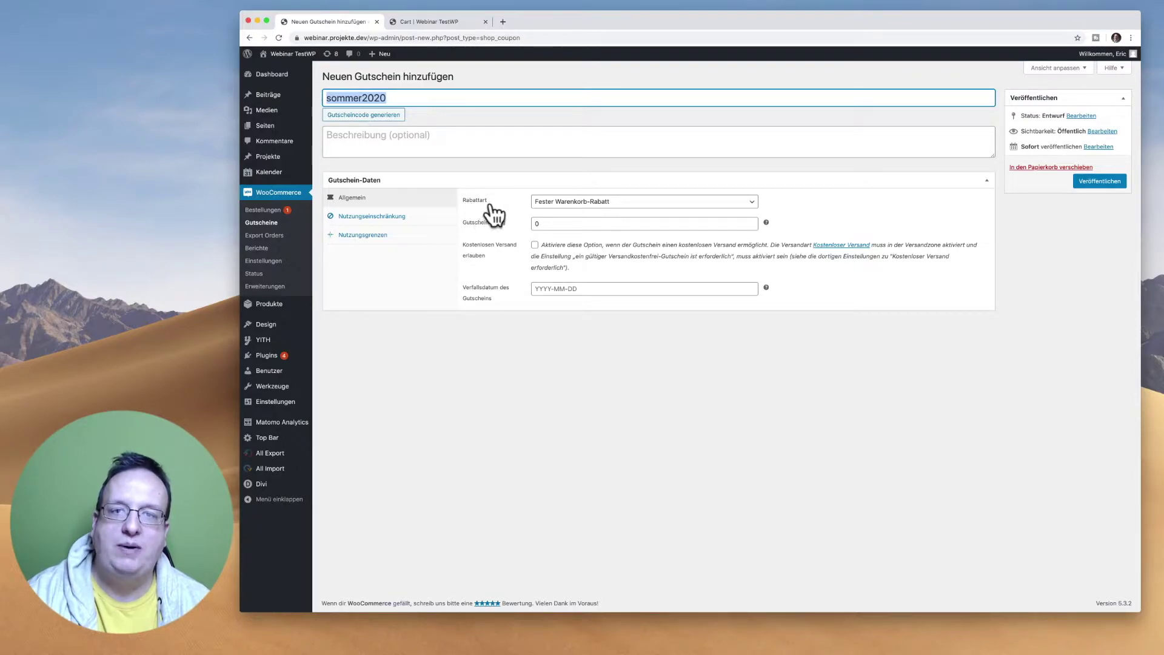
- Set the coupon's discount type to Prozentualer Nachlass/Rabatt and its amount to 20
{"action": "left_click", "coordinate": [570, 206]}
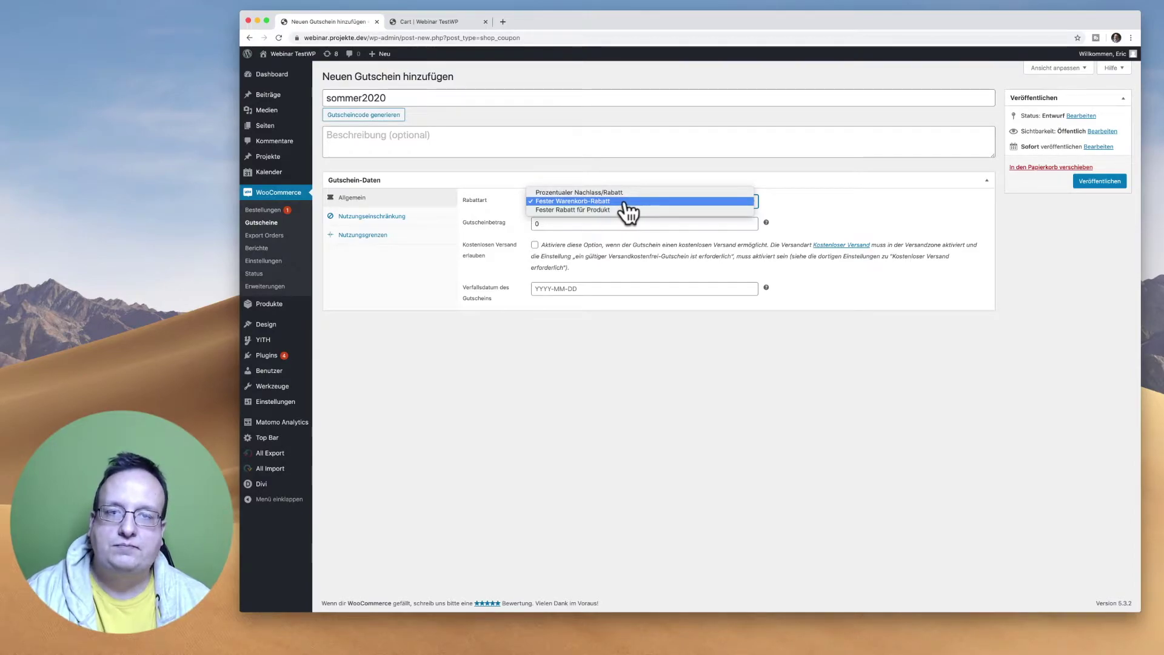
{"action": "left_click", "coordinate": [551, 202]}
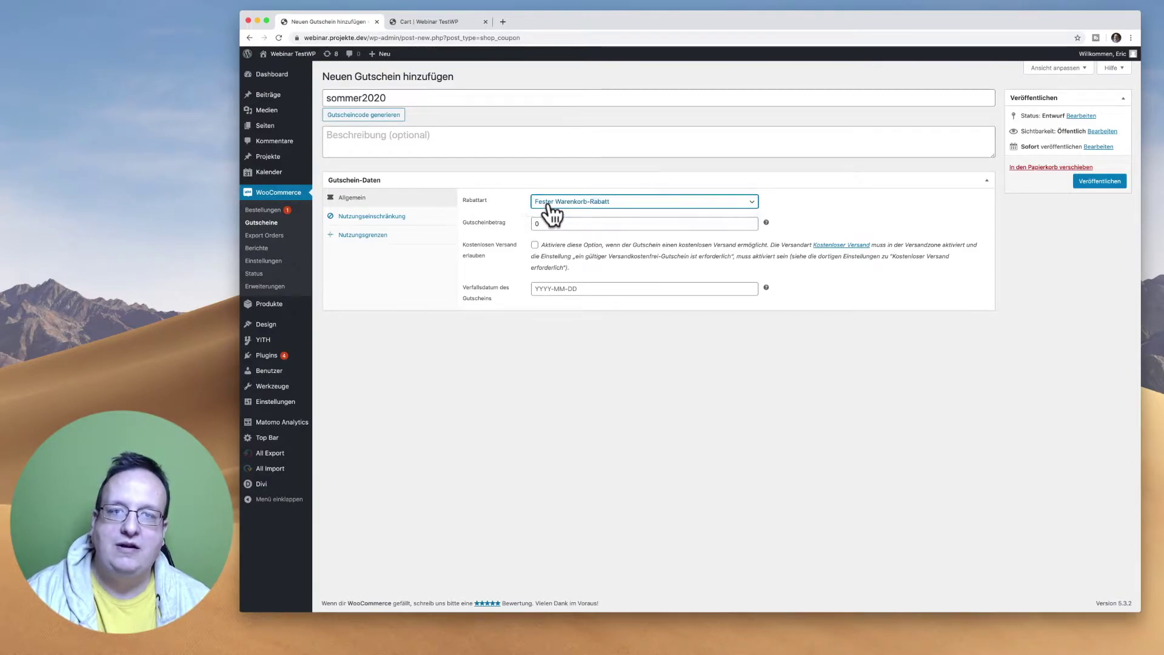
{"action": "left_click", "coordinate": [604, 203]}
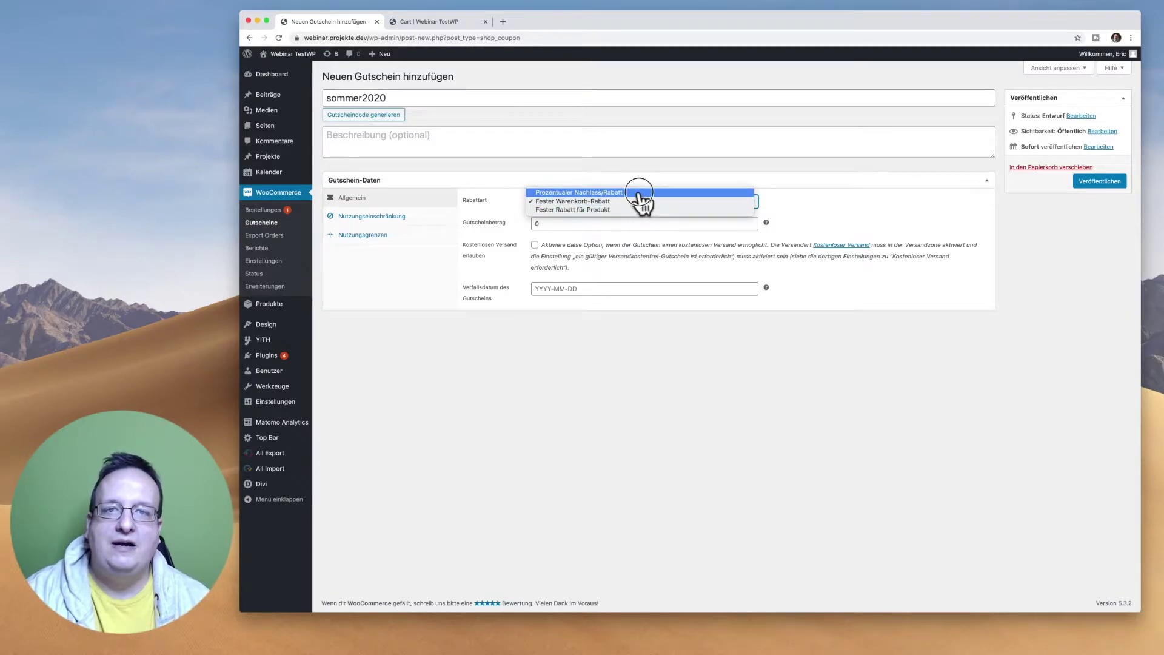
{"action": "left_click", "coordinate": [638, 193]}
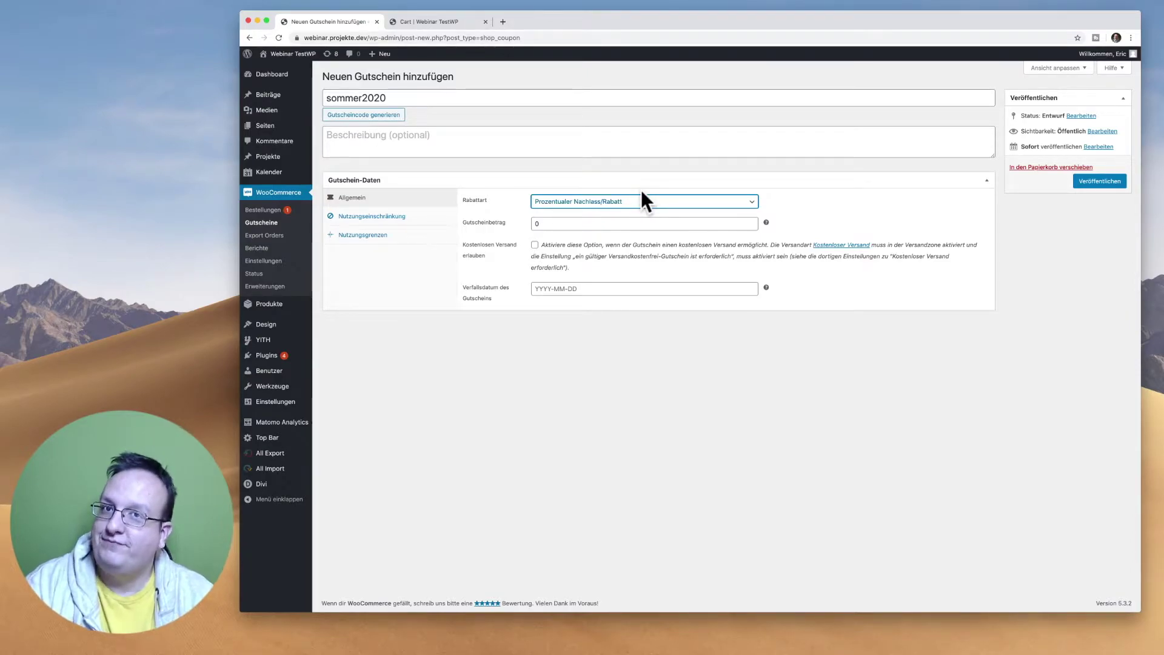
{"action": "left_click", "coordinate": [545, 226]}
{"action": "type", "text": "20"}
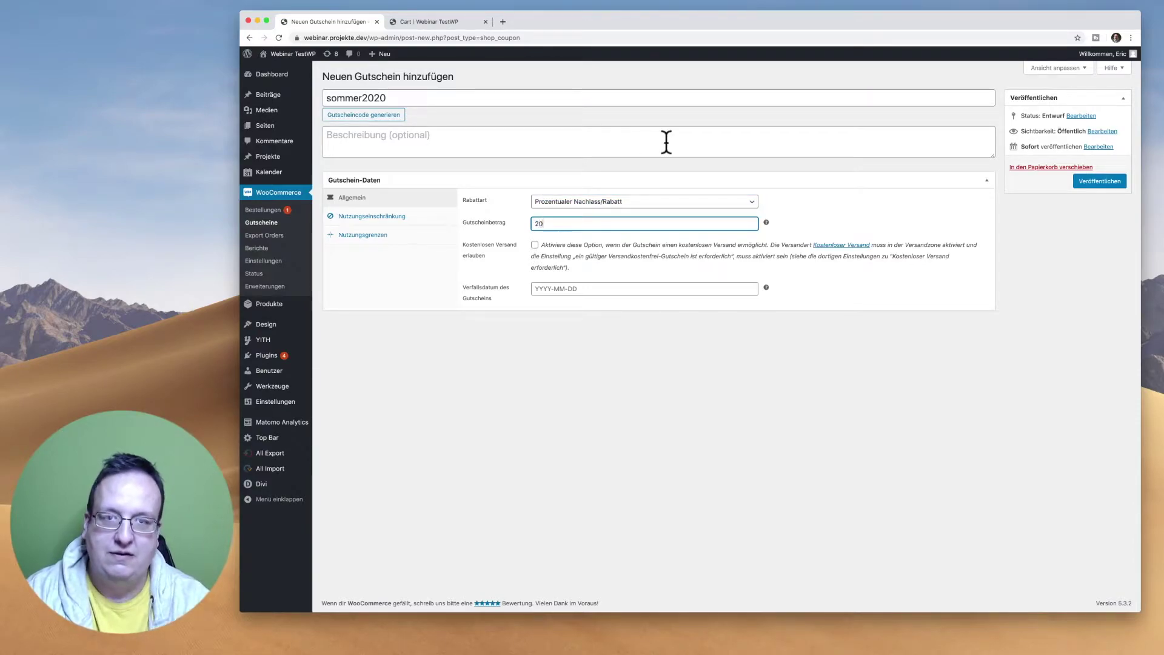
- Change the discount type to Fester Warenkorb-Rabatt, and briefly enable then disable the free shipping option
{"action": "left_click", "coordinate": [554, 203]}
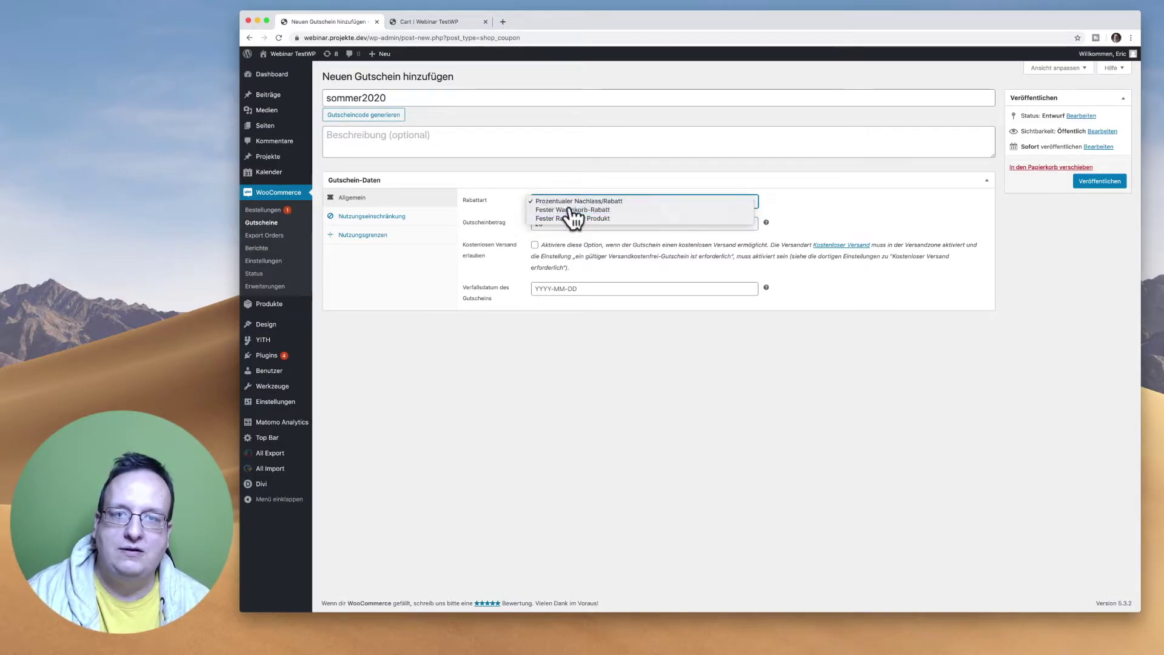
{"action": "left_click", "coordinate": [570, 212]}
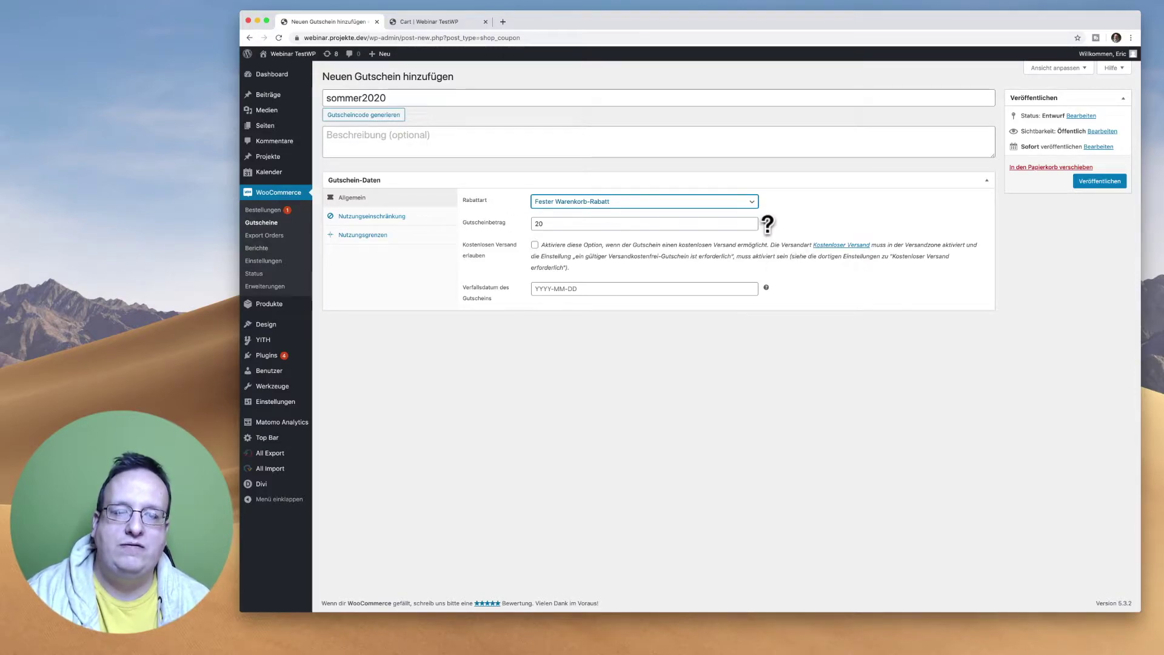
{"action": "mouse_move", "coordinate": [767, 223]}
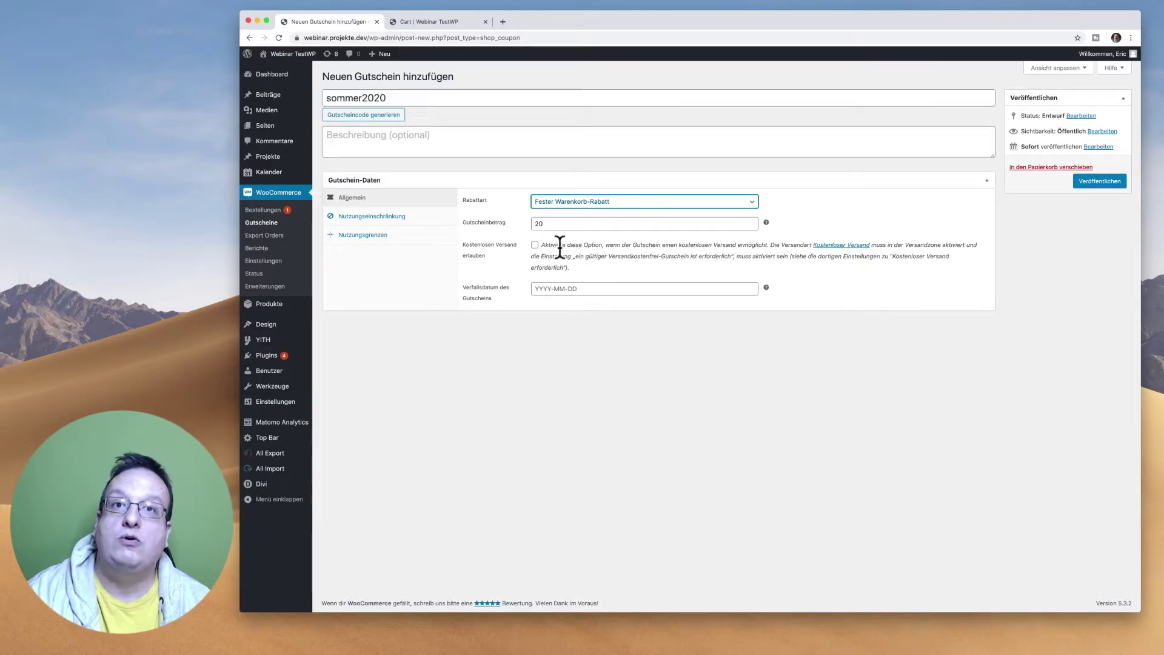
{"action": "left_click", "coordinate": [534, 245]}
{"action": "left_click", "coordinate": [535, 246]}
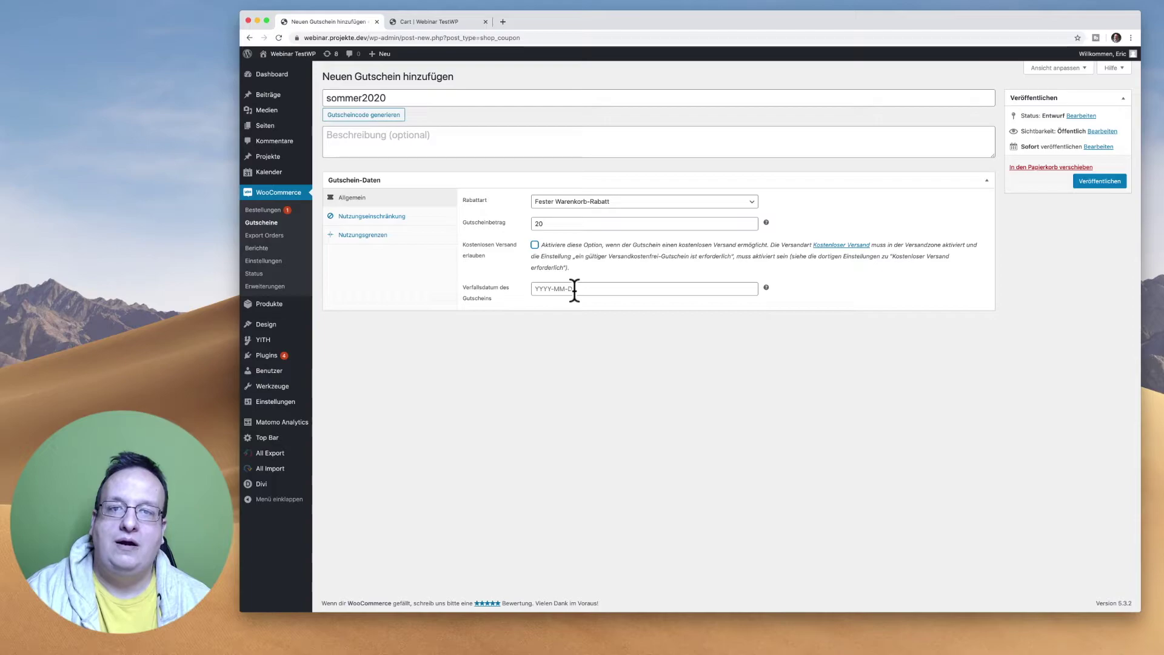
- Set the coupon's expiry date to 2020-04-30
{"action": "left_click", "coordinate": [575, 289]}
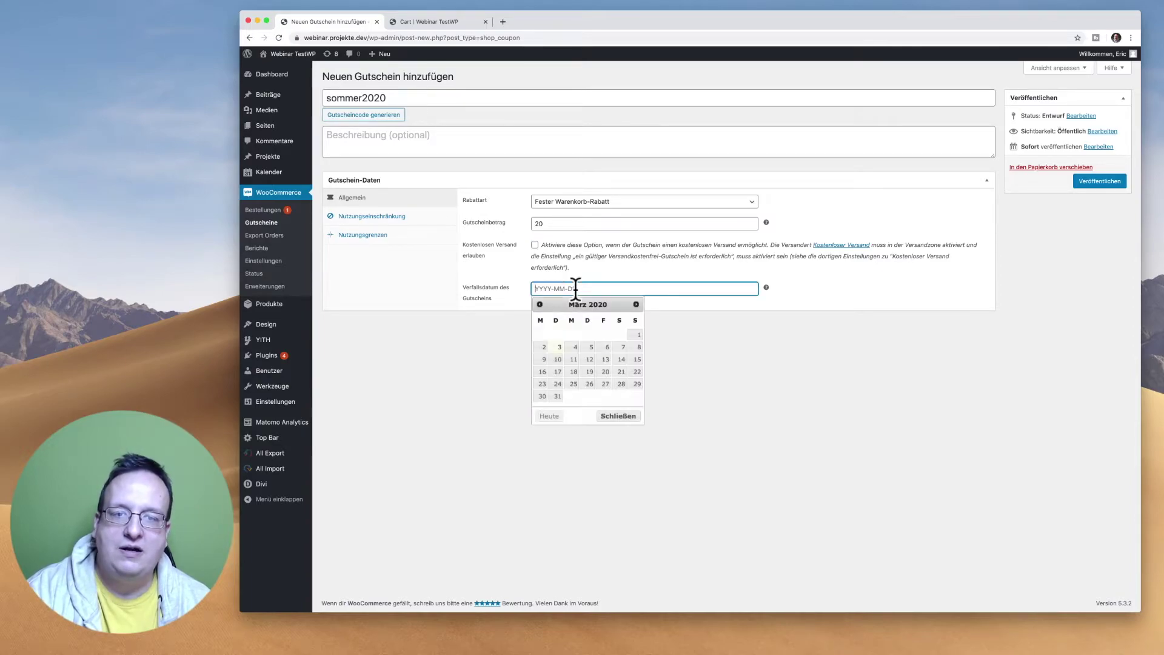
{"action": "left_click", "coordinate": [636, 304]}
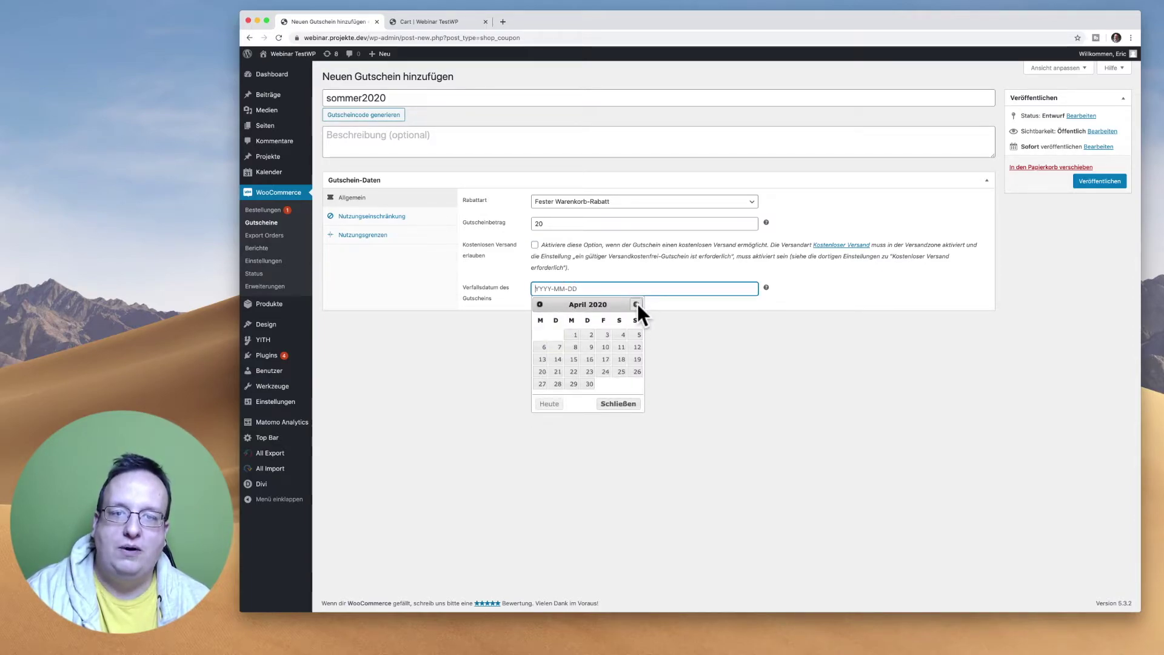
{"action": "left_click", "coordinate": [590, 384]}
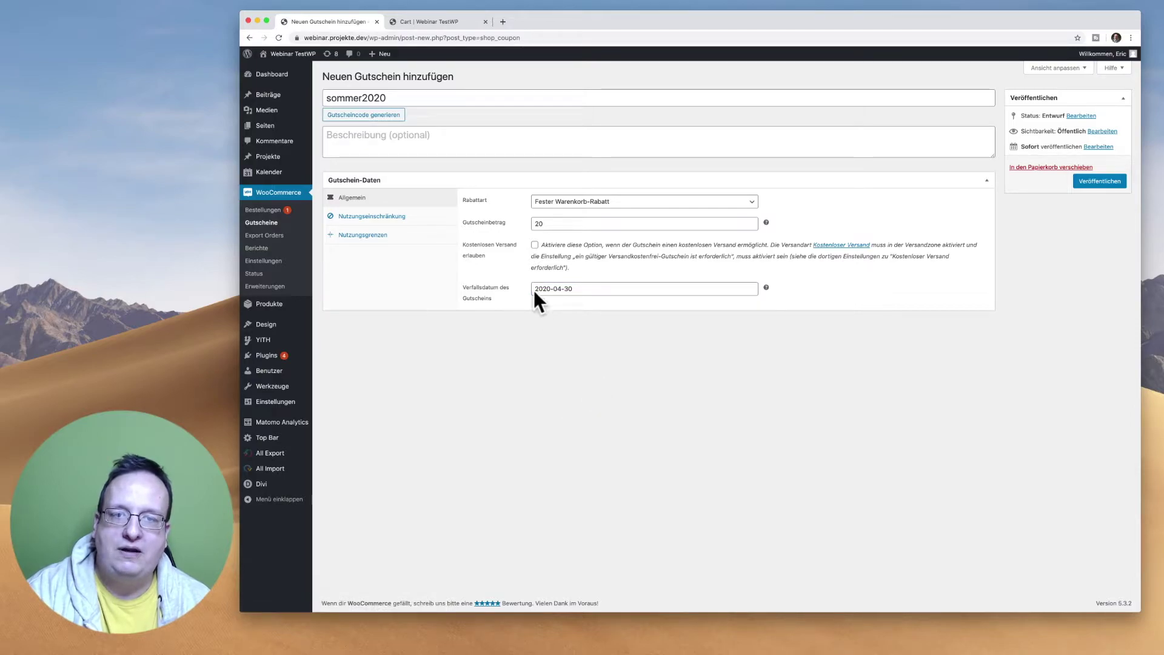
{"action": "left_click", "coordinate": [594, 288]}
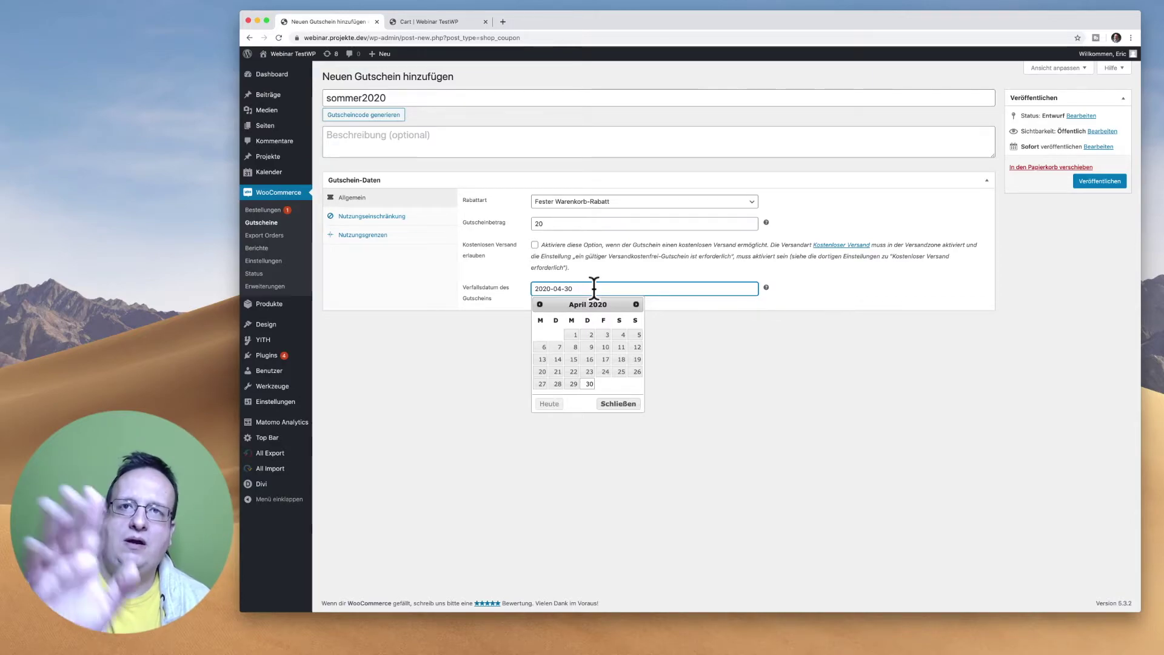
{"action": "left_click", "coordinate": [682, 331]}
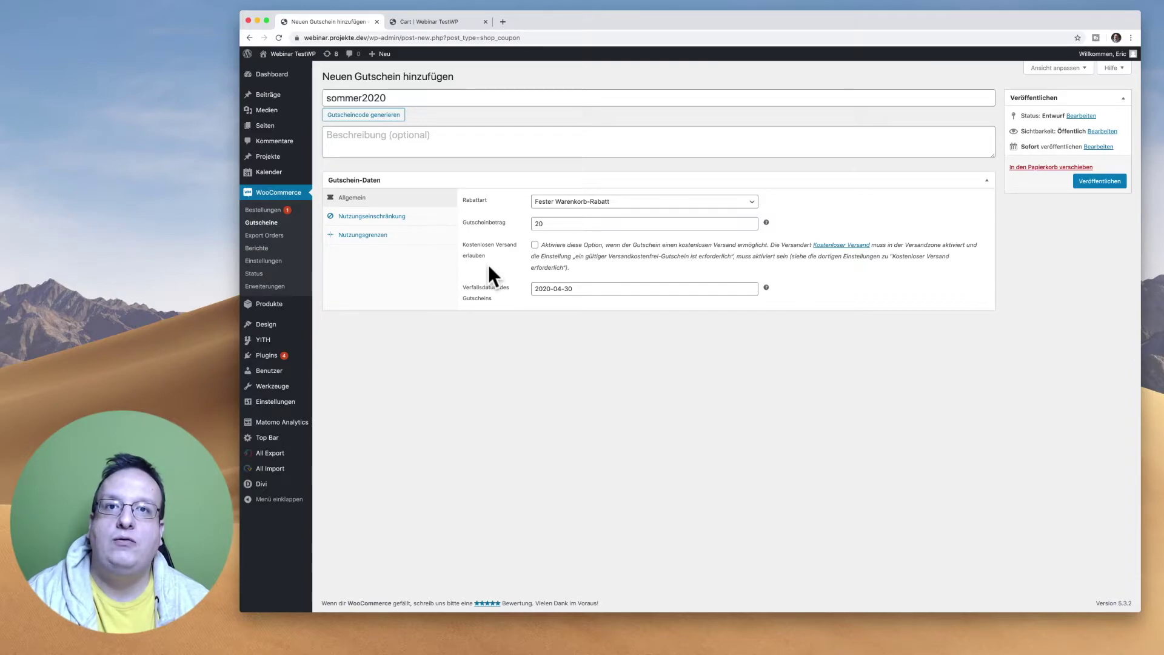
- Try a minimum order value of 200 in the coupon's usage restrictions and clear it again
{"action": "left_click", "coordinate": [423, 227]}
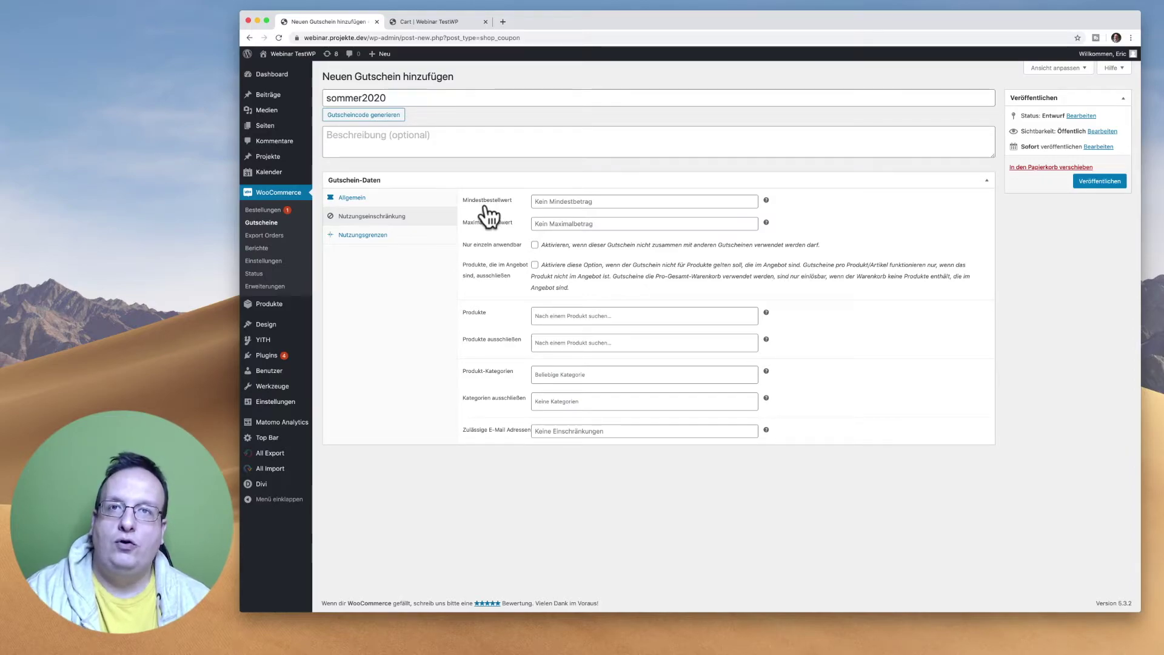
{"action": "left_click", "coordinate": [557, 201]}
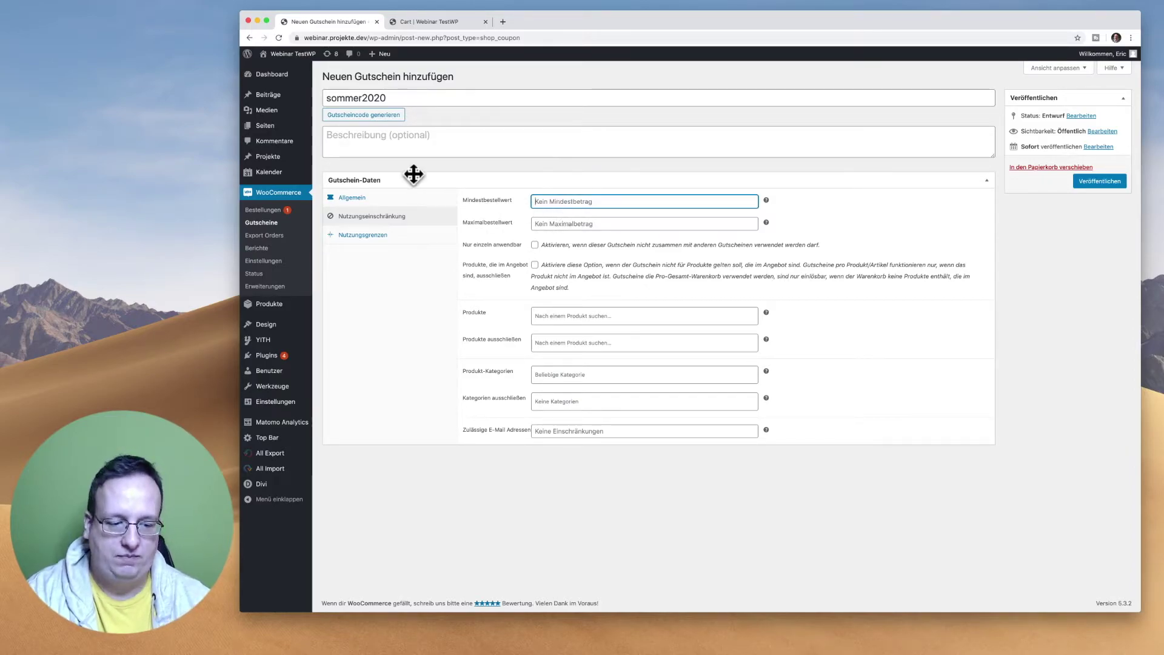
{"action": "type", "text": "200"}
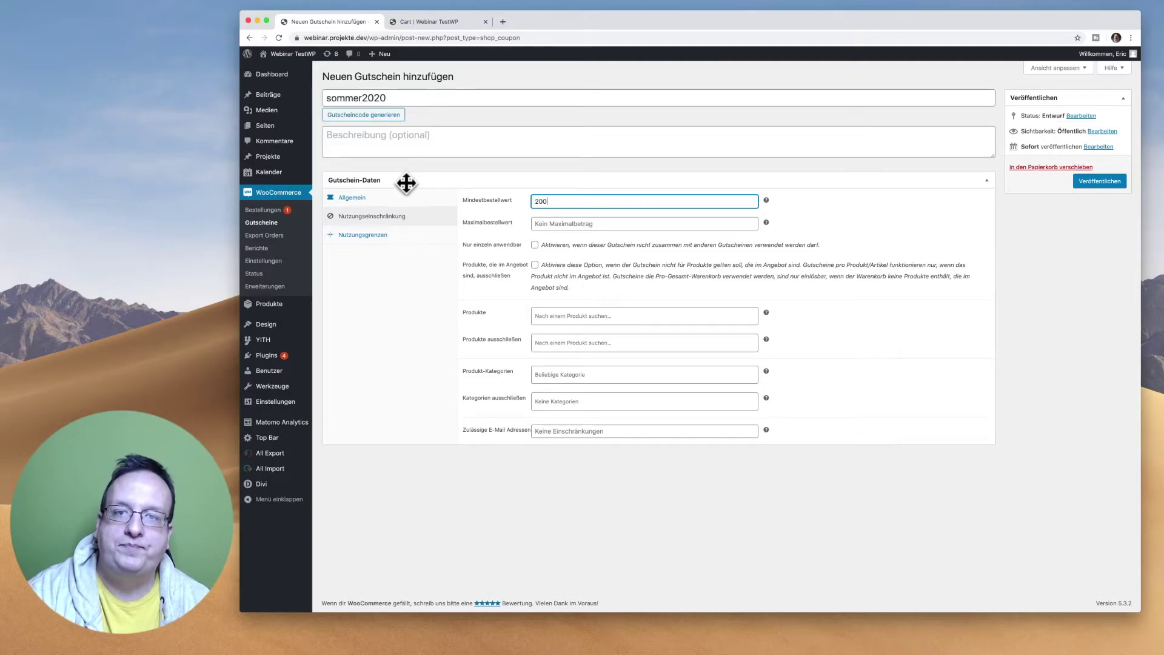
{"action": "double_click", "coordinate": [554, 202]}
{"action": "key", "text": "BackSpace"}
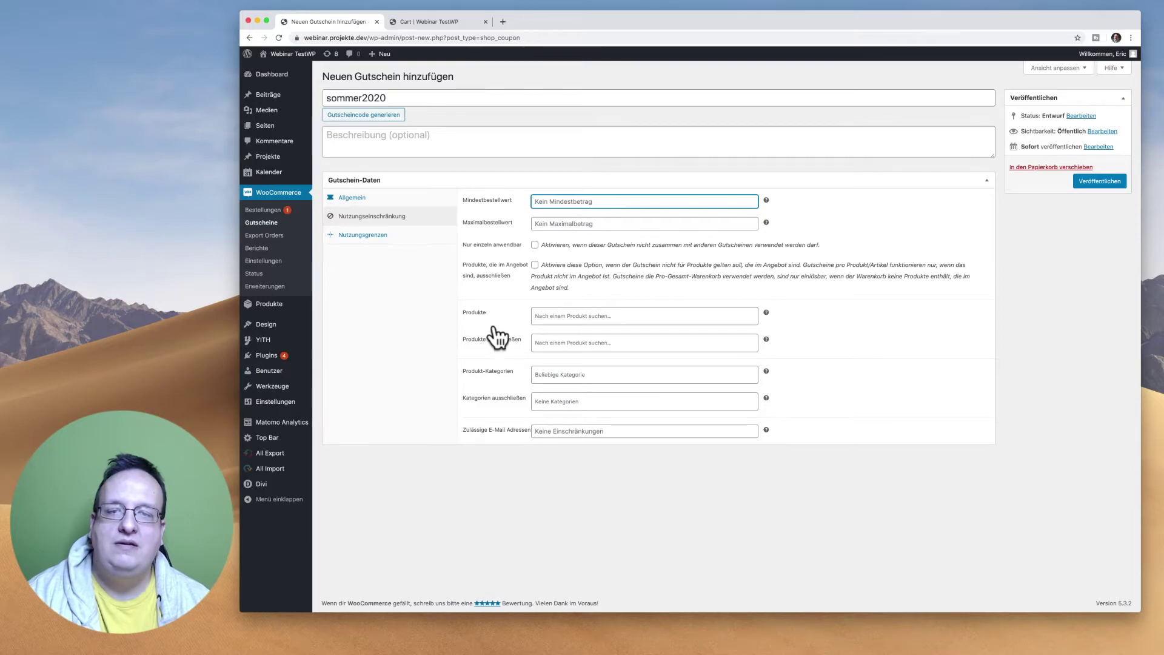
- Examine the usage restrictions: search the excluded products for "sch", and view the product category choices and allowed e-mail addresses field
{"action": "left_click", "coordinate": [543, 342]}
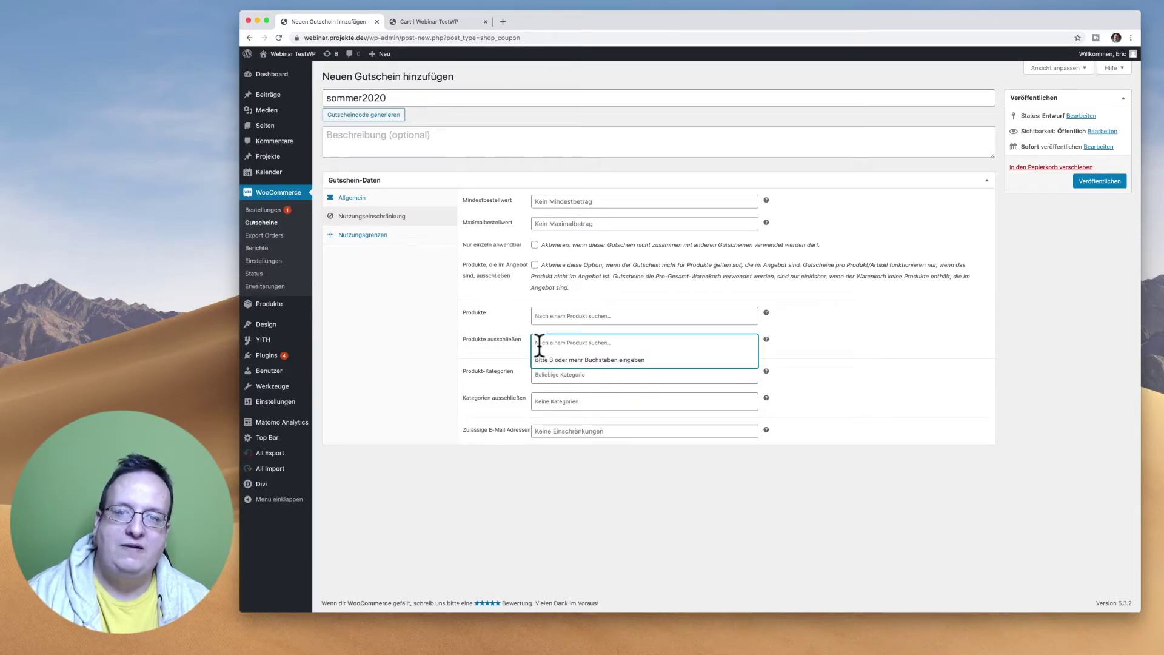
{"action": "type", "text": "sch"}
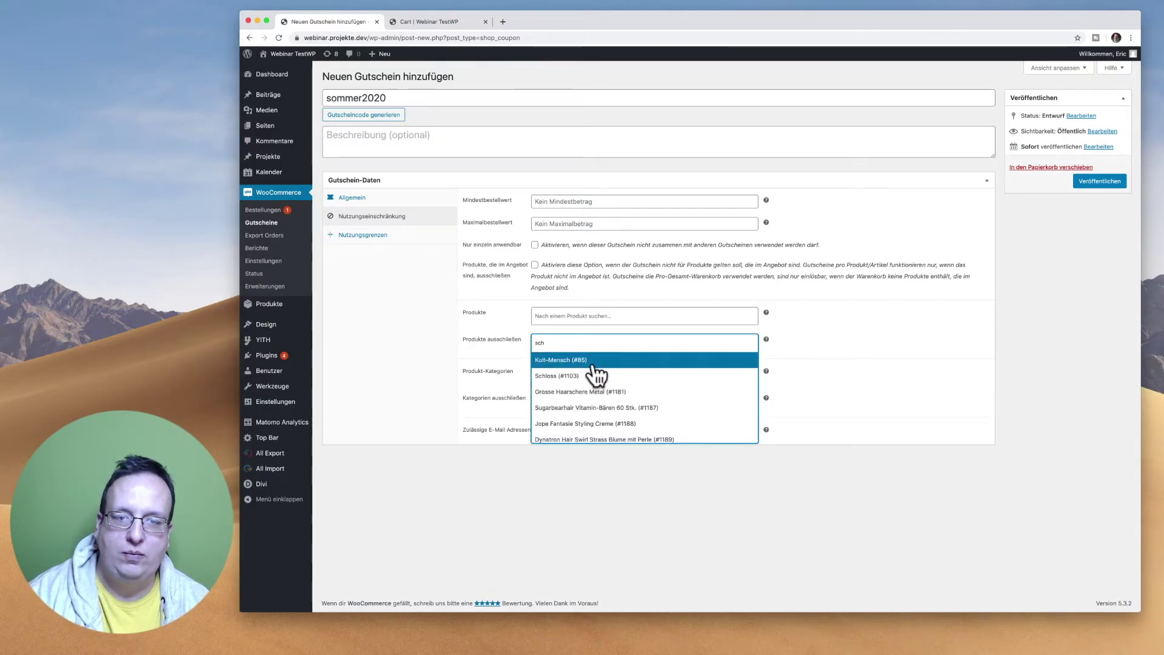
{"action": "left_click", "coordinate": [480, 339]}
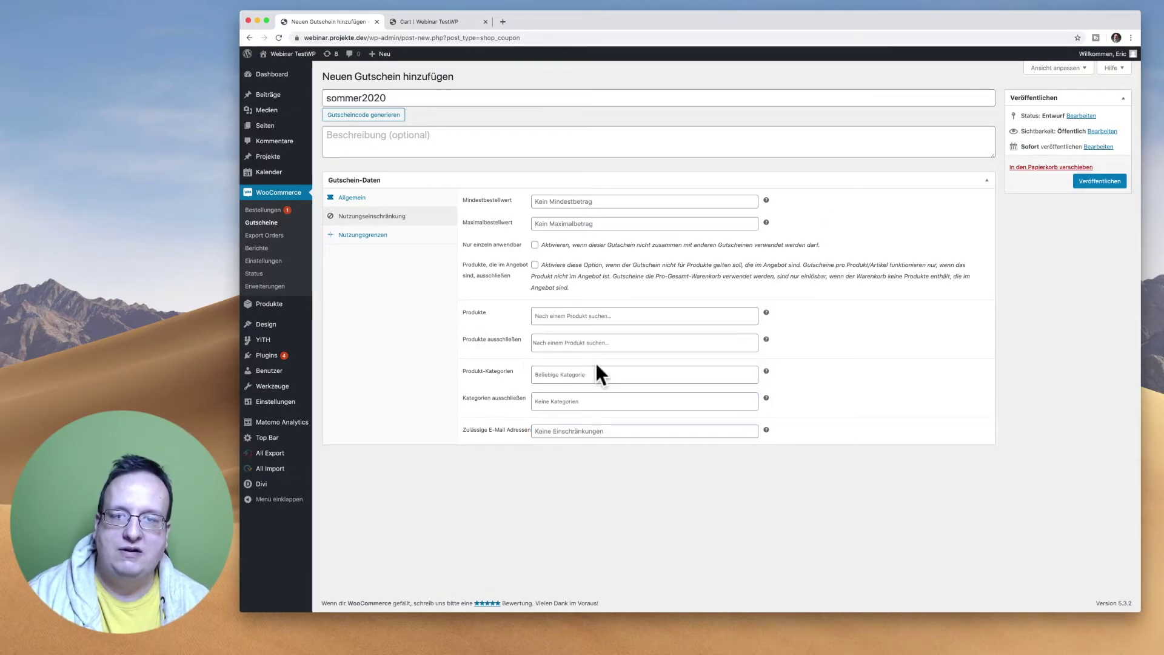
{"action": "left_click", "coordinate": [566, 374]}
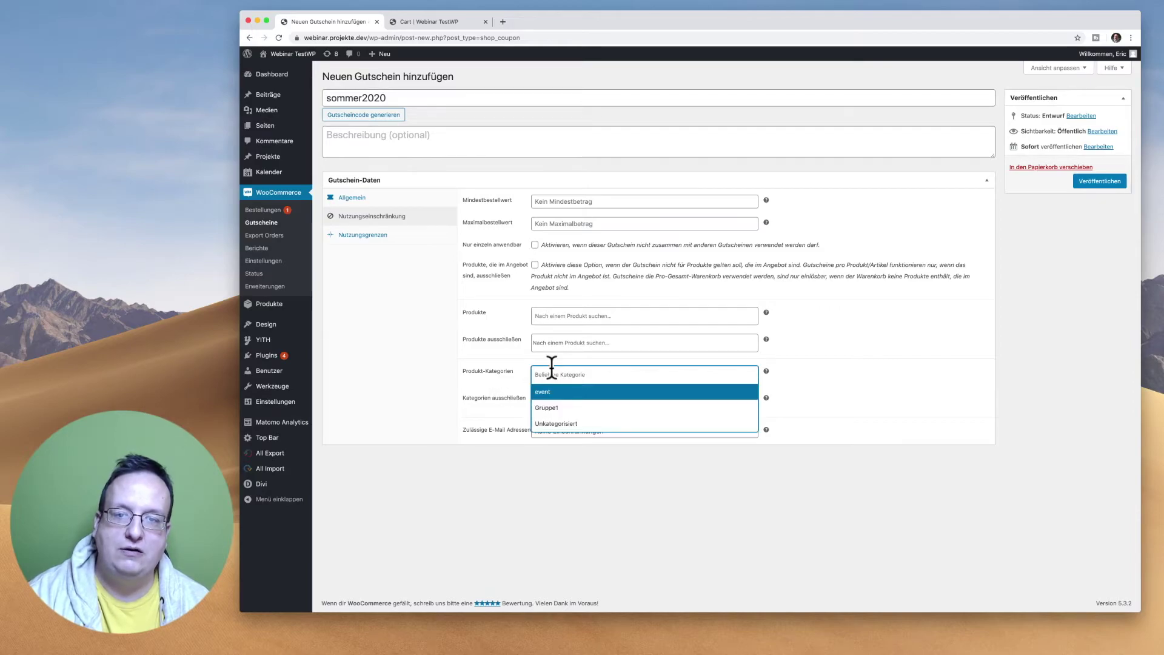
{"action": "left_click", "coordinate": [477, 351]}
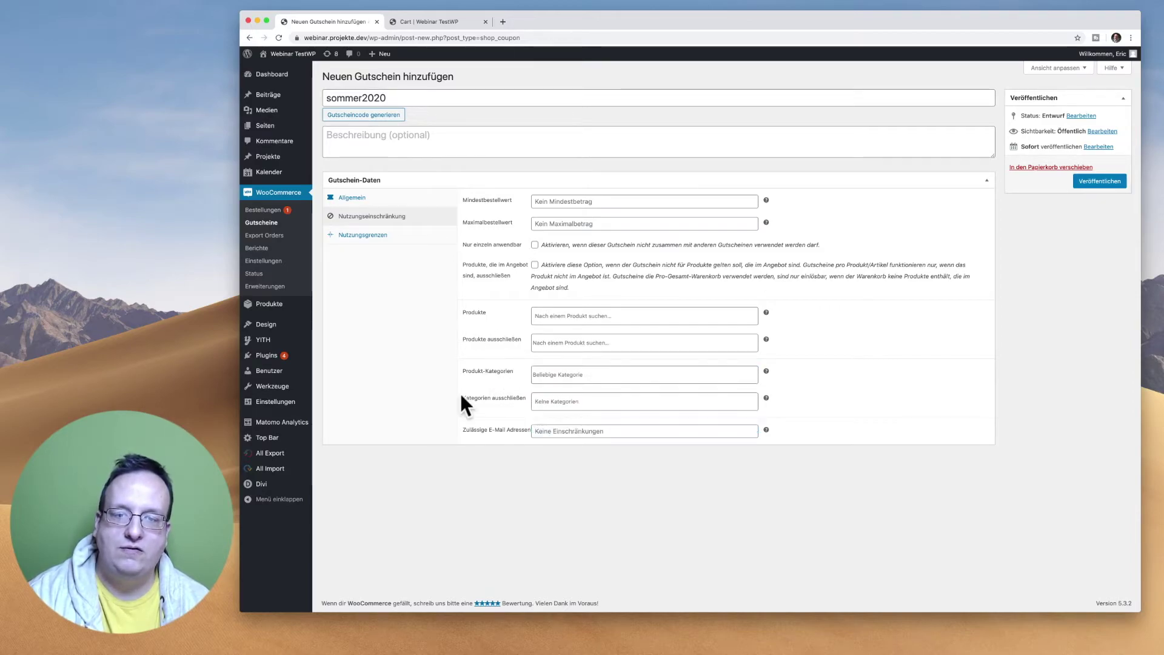
{"action": "left_click", "coordinate": [555, 431]}
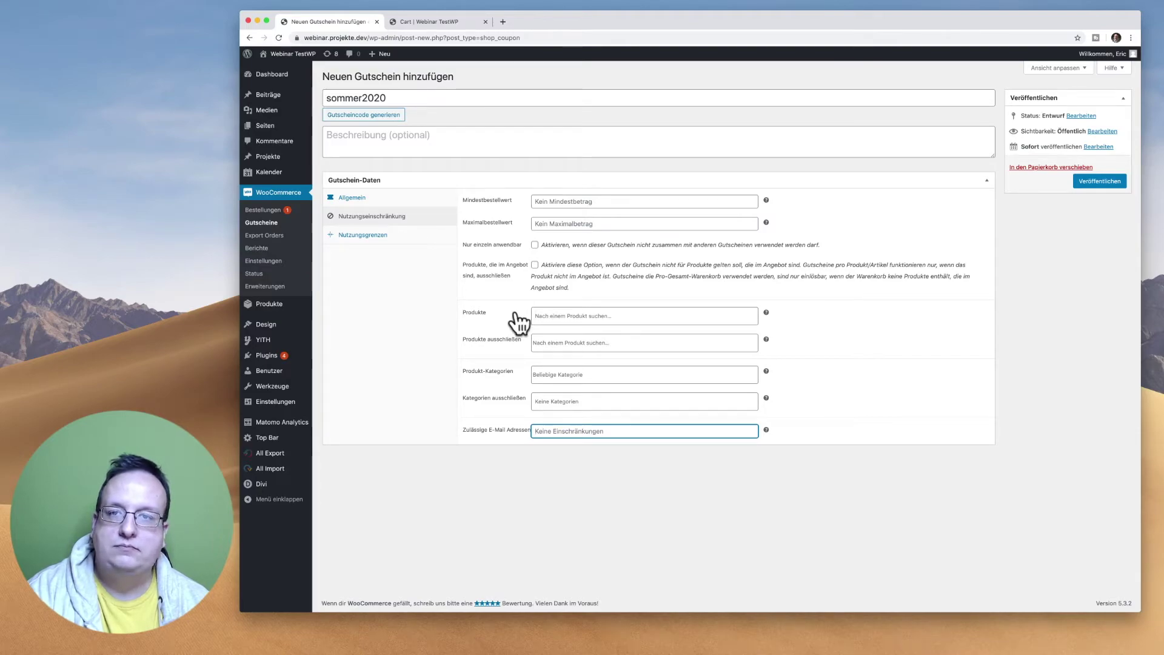
- Try a usage limit of 100 per coupon in the usage limits and clear it again
{"action": "left_click", "coordinate": [380, 247]}
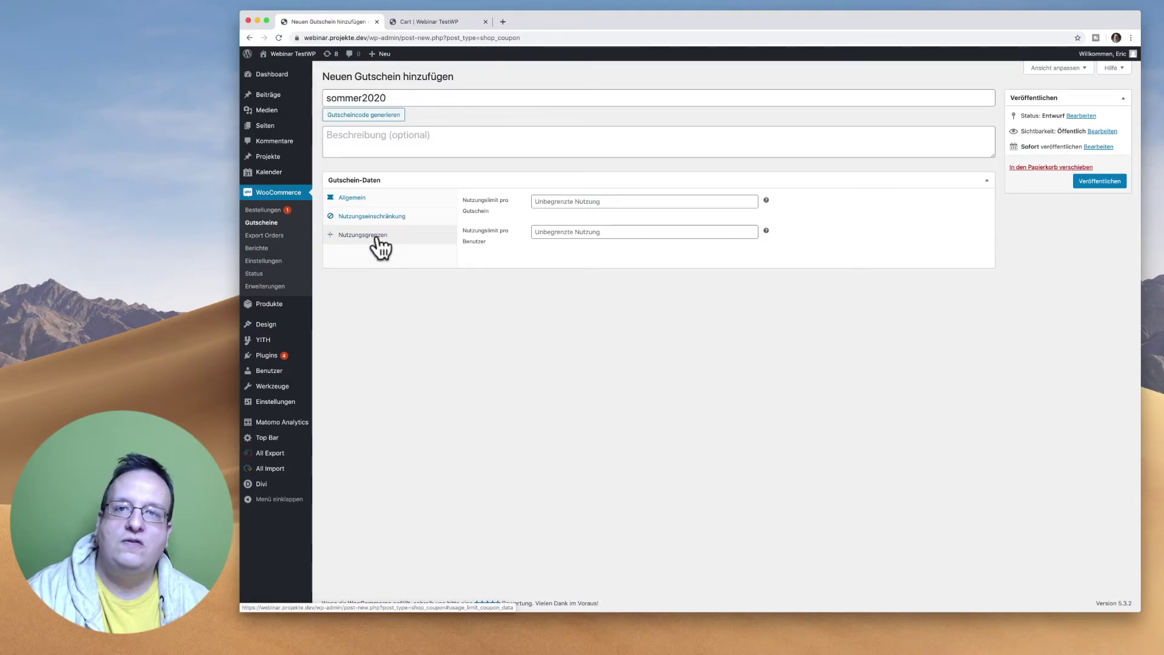
{"action": "left_click", "coordinate": [541, 201]}
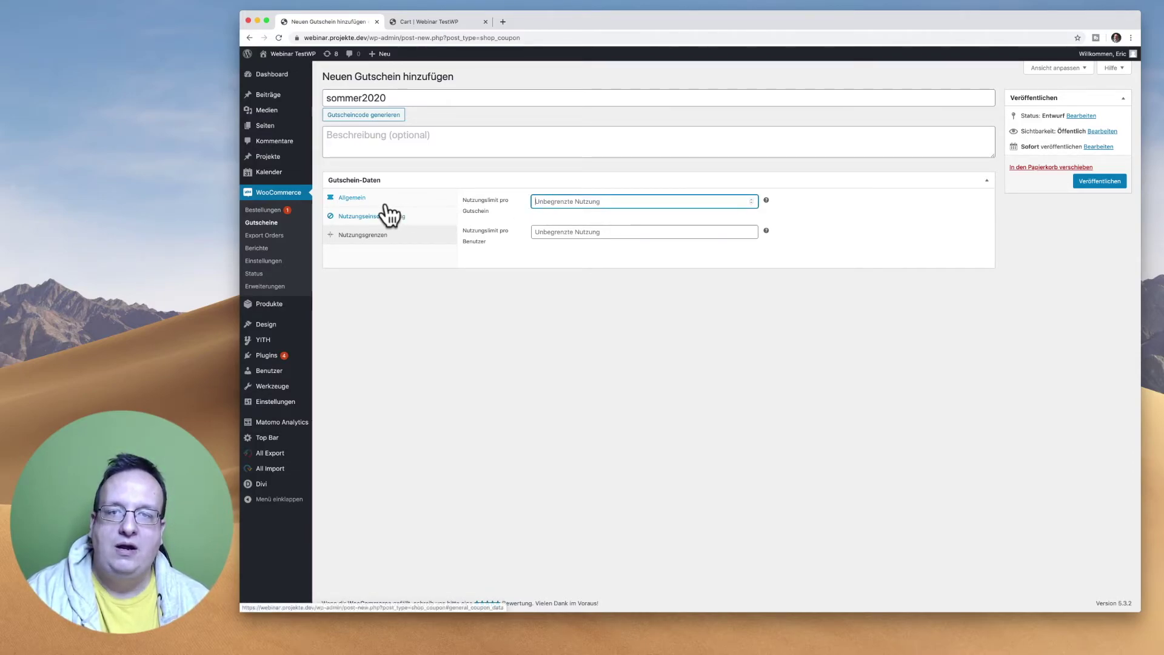
{"action": "type", "text": "100"}
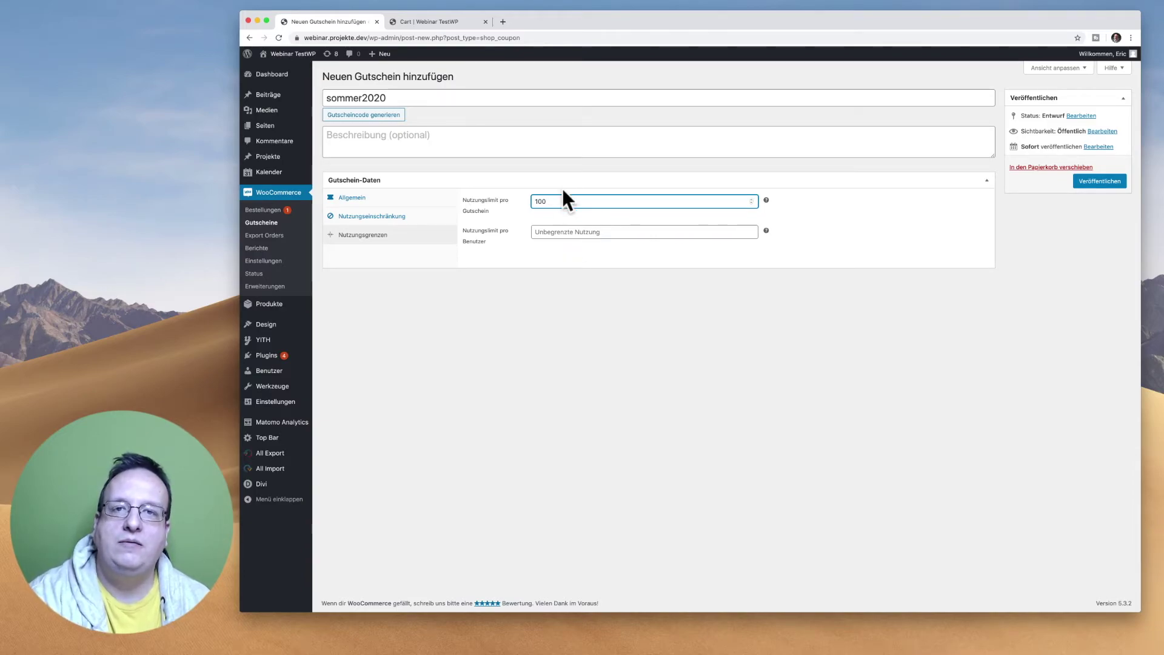
{"action": "key", "text": "BackSpace"}
{"action": "key", "text": "BackSpace"}
{"action": "key", "text": "BackSpace"}
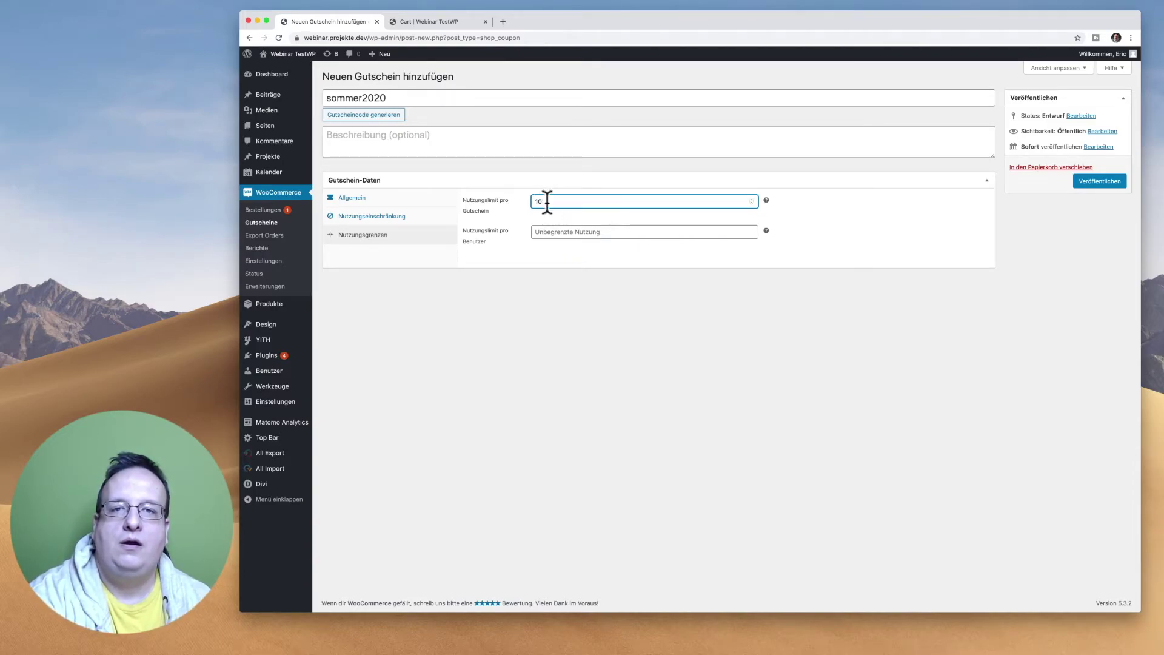
{"action": "left_click", "coordinate": [486, 177]}
{"action": "left_click", "coordinate": [467, 180]}
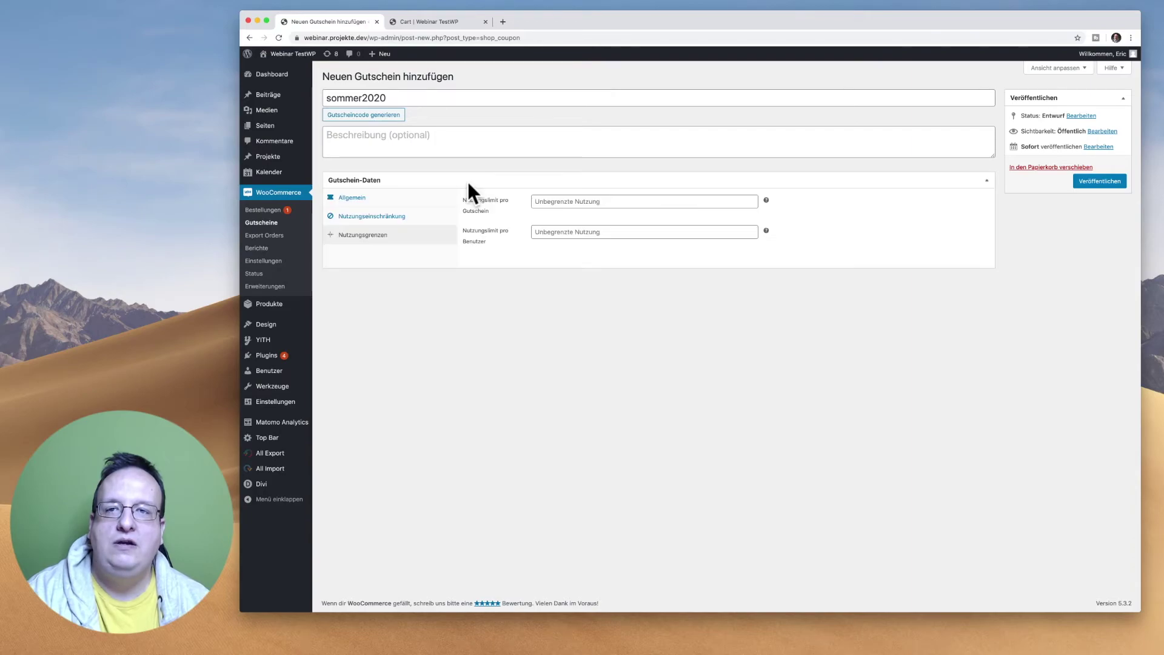
- Set the coupon's usage limit per user to 1 and publish the coupon
{"action": "left_click", "coordinate": [551, 232]}
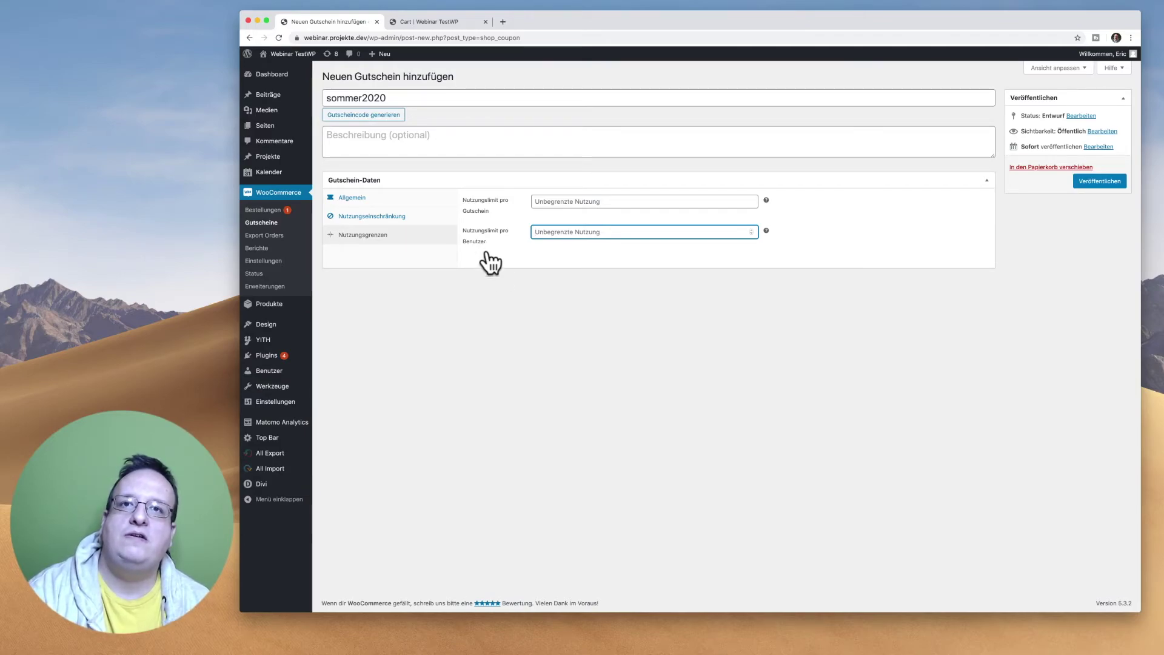
{"action": "type", "text": "1"}
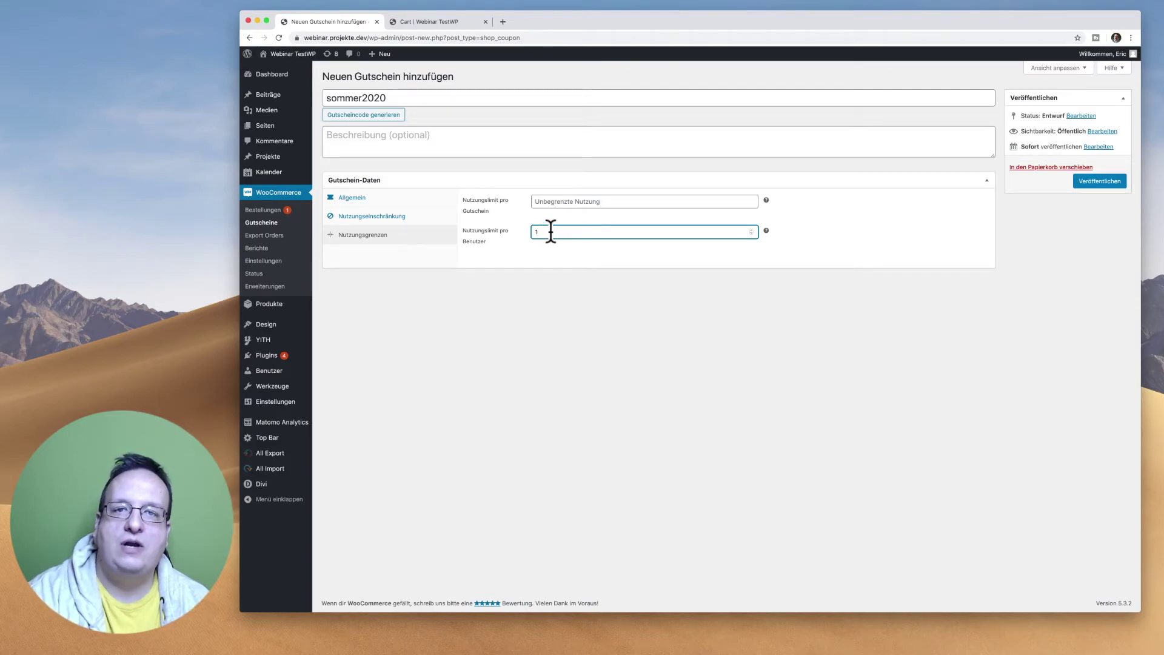
{"action": "key", "text": "BackSpace"}
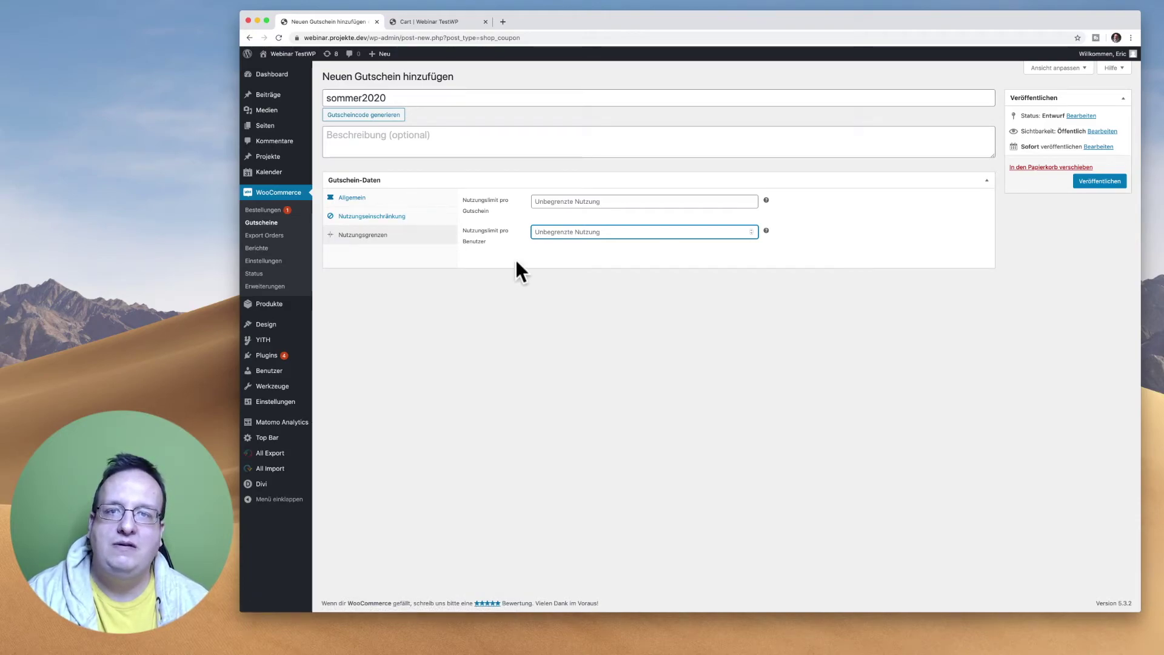
{"action": "type", "text": "1"}
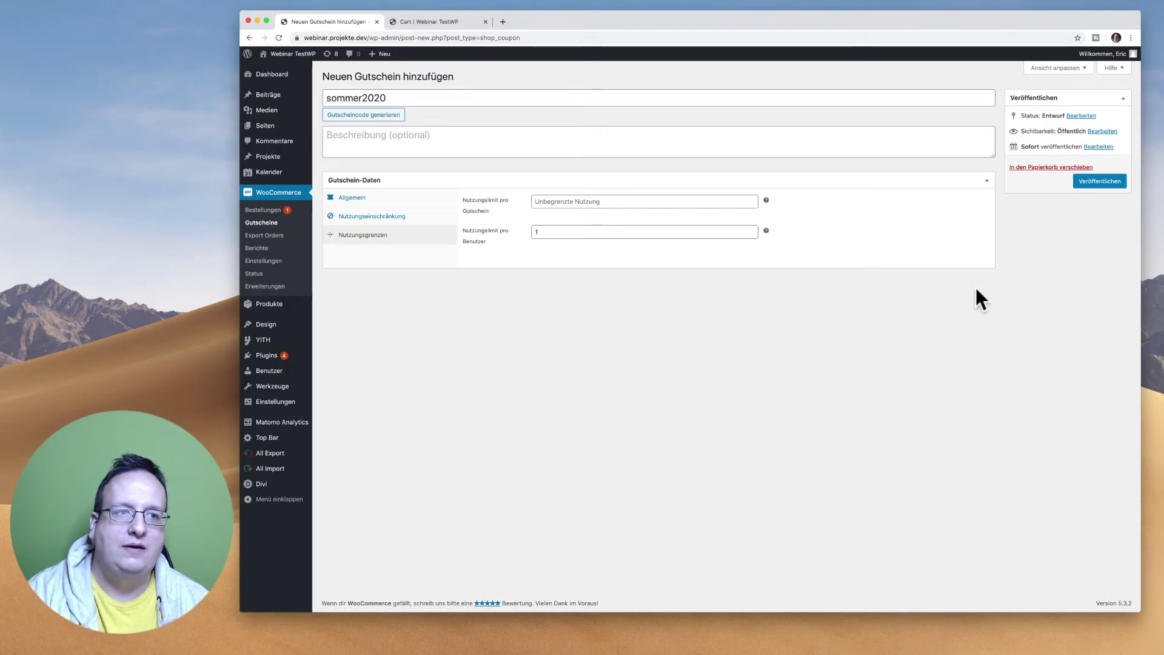
{"action": "left_click", "coordinate": [1088, 185]}
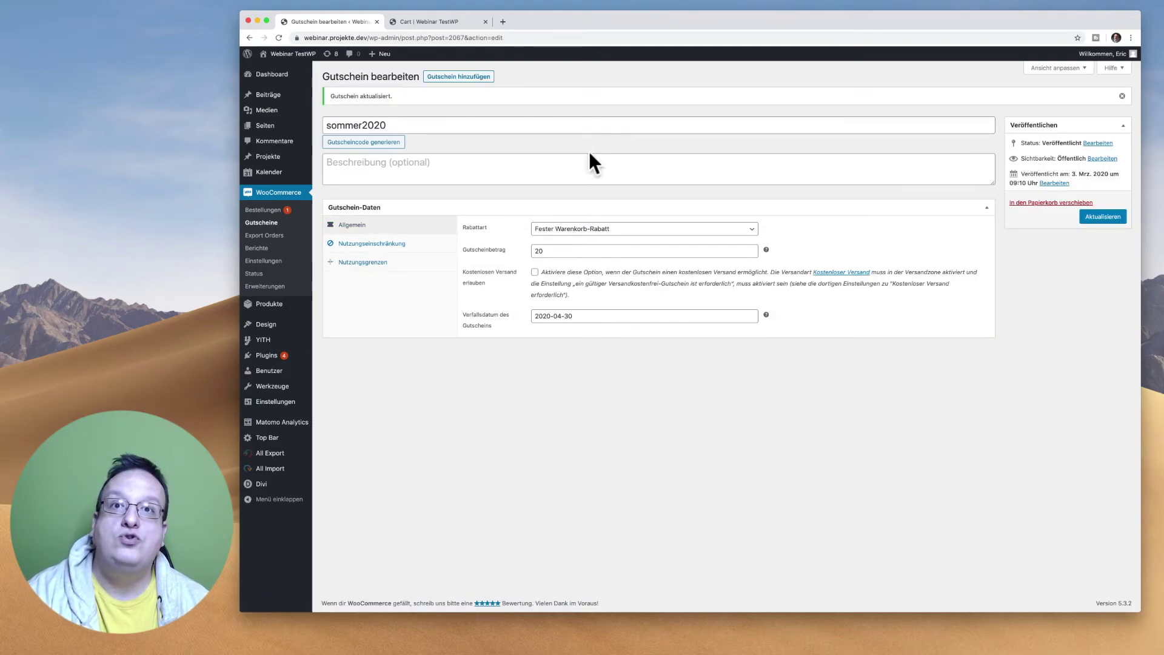
- Try the coupon code sommer2020 from the coupon list in the shop's cart and remove it again
{"action": "left_click", "coordinate": [262, 226]}
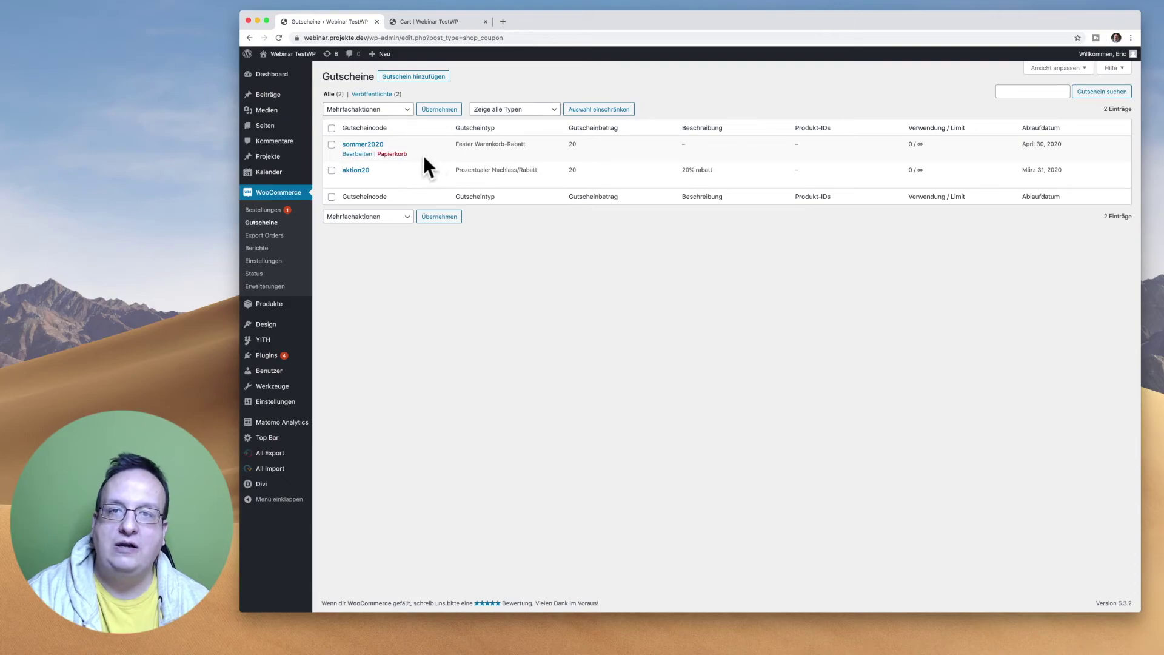
{"action": "left_click_drag", "start_coordinate": [393, 144], "coordinate": [342, 144]}
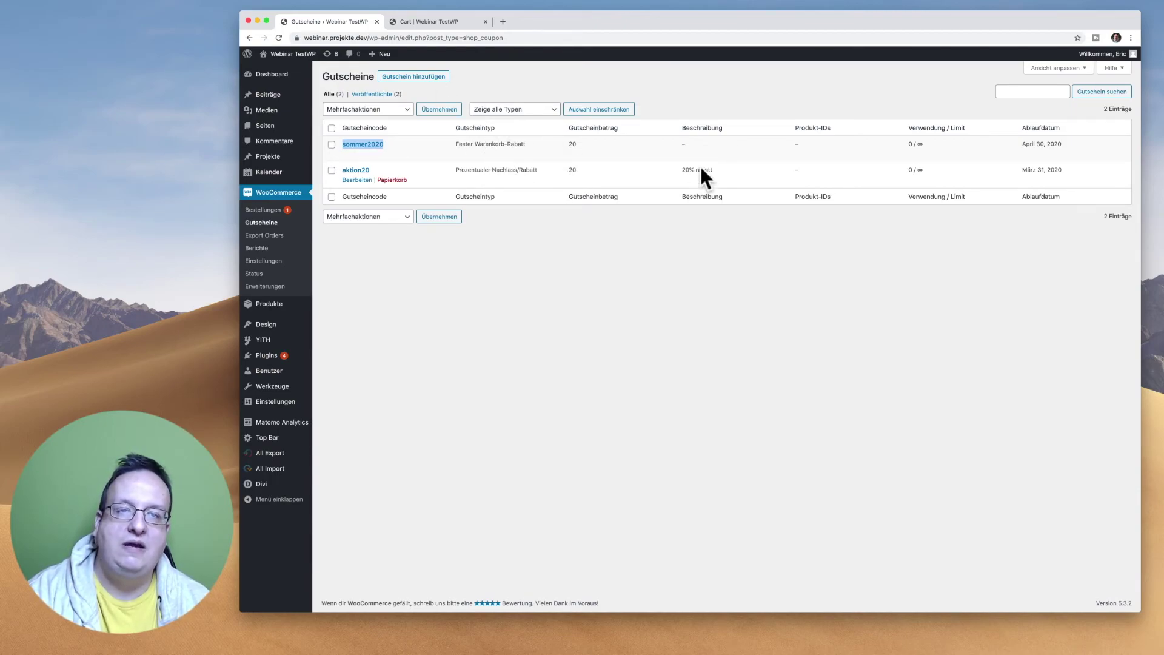
{"action": "left_click", "coordinate": [420, 21]}
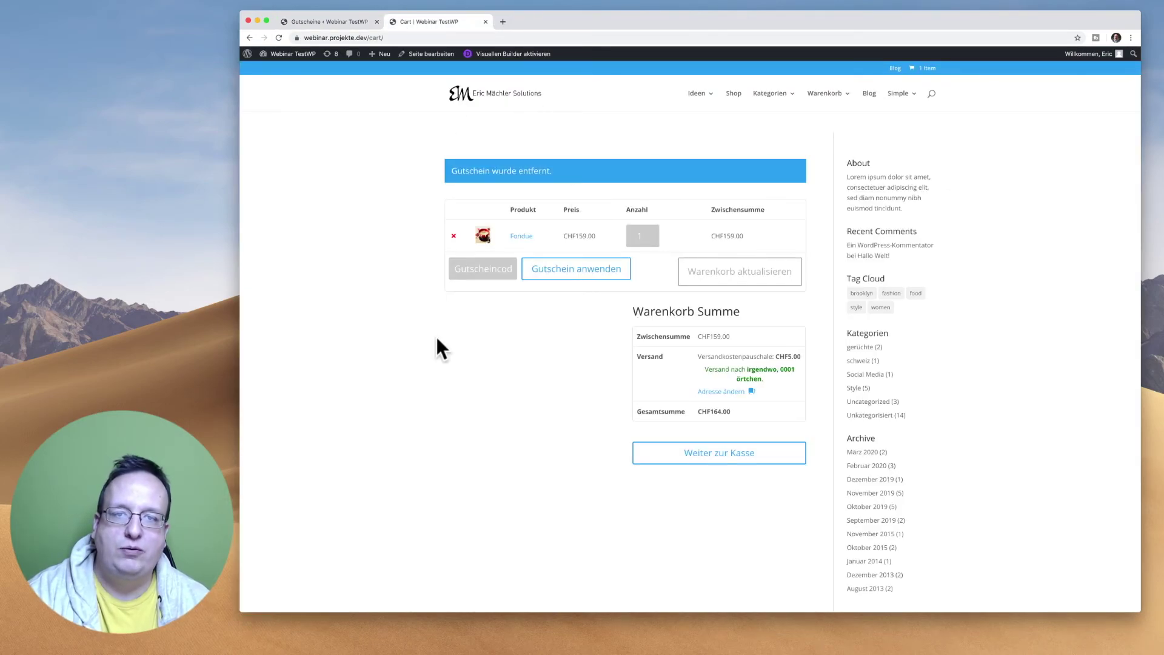
{"action": "left_click", "coordinate": [472, 267]}
{"action": "type", "text": "sommer2020"}
{"action": "left_click", "coordinate": [587, 276]}
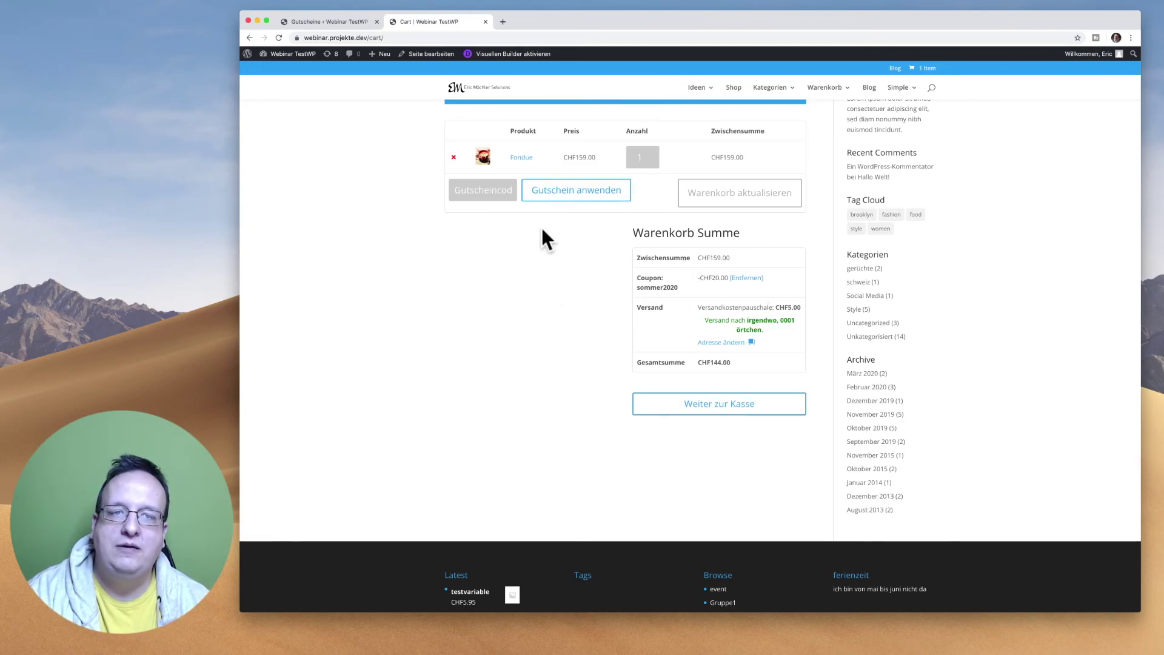
{"action": "left_click", "coordinate": [750, 279]}
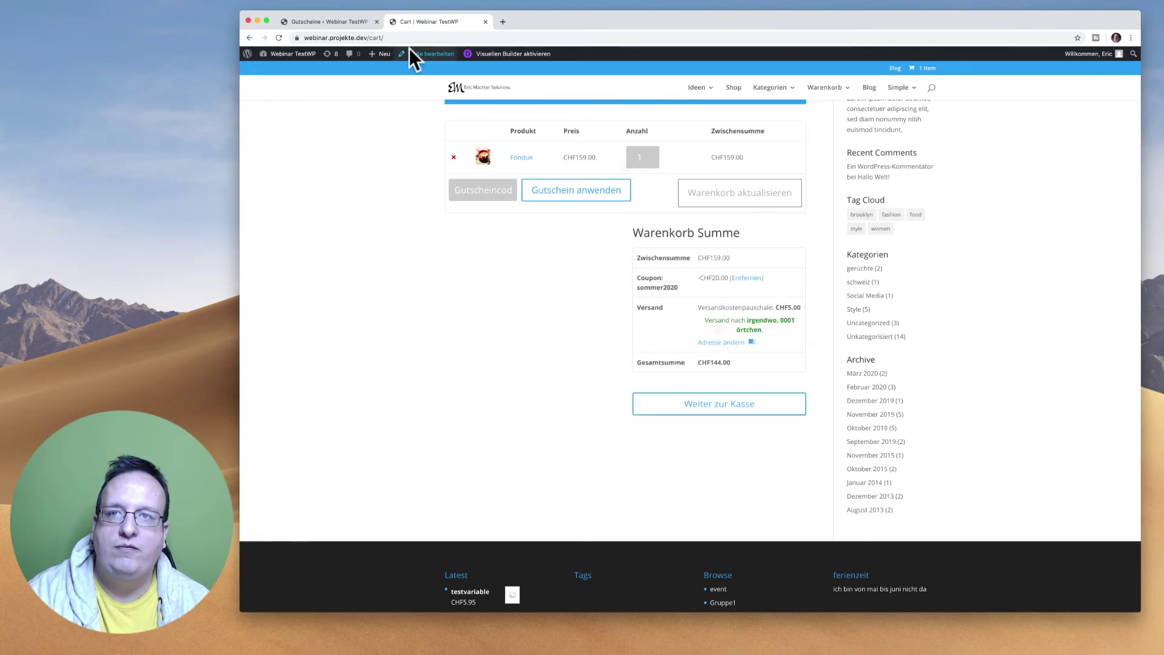
- Copy the coupon code aktion20 from the coupon list and apply it to the shop's cart
{"action": "left_click", "coordinate": [347, 27]}
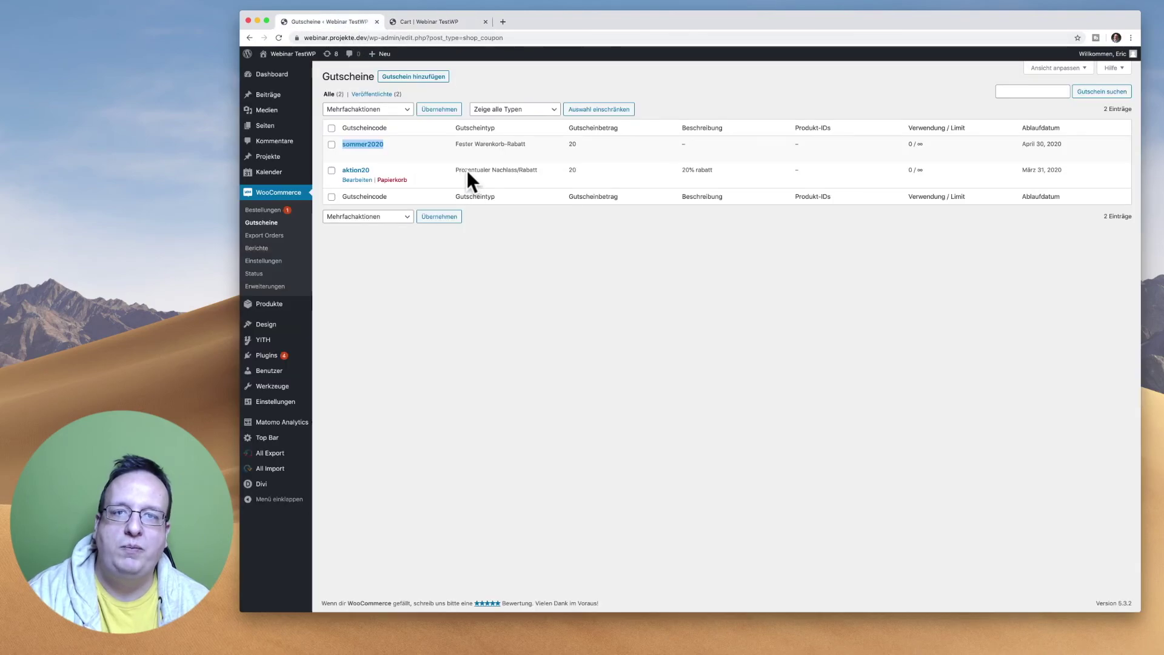
{"action": "left_click_drag", "start_coordinate": [384, 171], "coordinate": [340, 172]}
{"action": "key", "text": "super+c"}
{"action": "left_click", "coordinate": [433, 21]}
{"action": "left_click", "coordinate": [489, 197]}
{"action": "key", "text": "super+v"}
{"action": "left_click", "coordinate": [576, 204]}
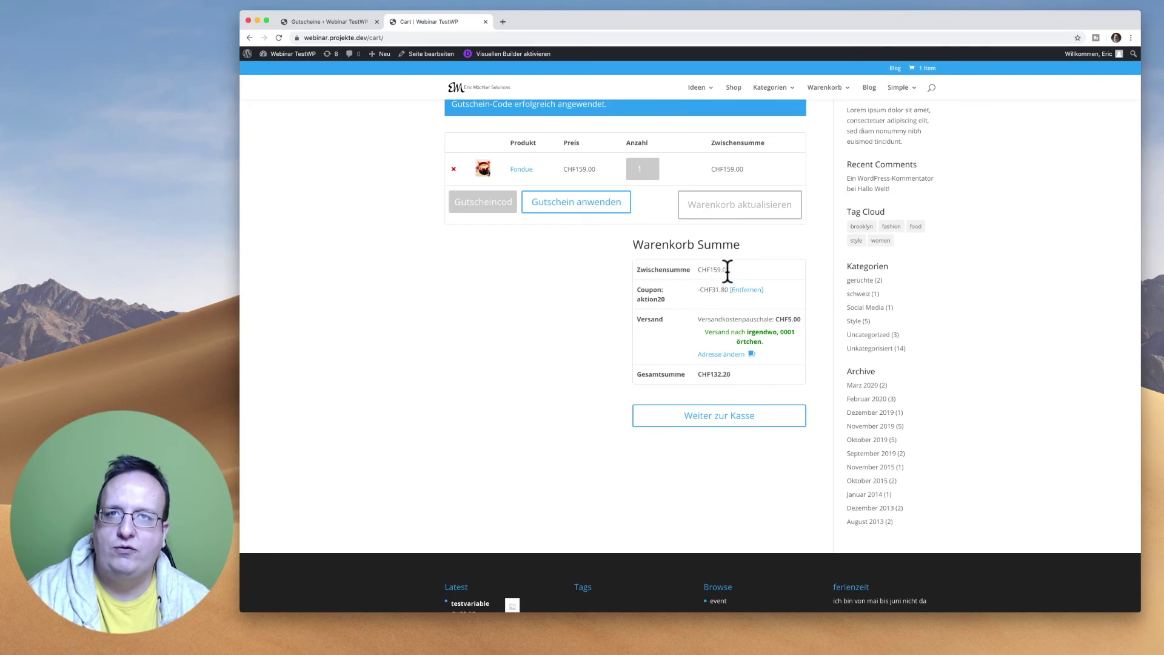
- Compare the cart's subtotal with the aktion20 discount amount and return to the coupon list
{"action": "left_click_drag", "start_coordinate": [717, 270], "coordinate": [721, 270]}
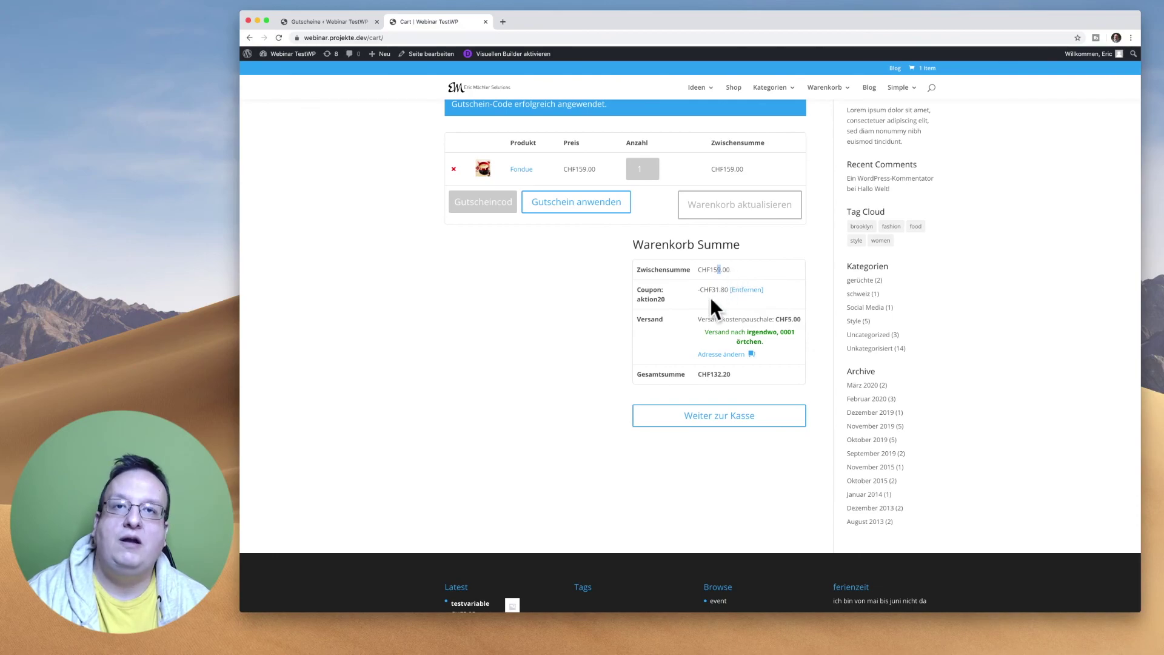
{"action": "left_click_drag", "start_coordinate": [707, 290], "coordinate": [725, 290]}
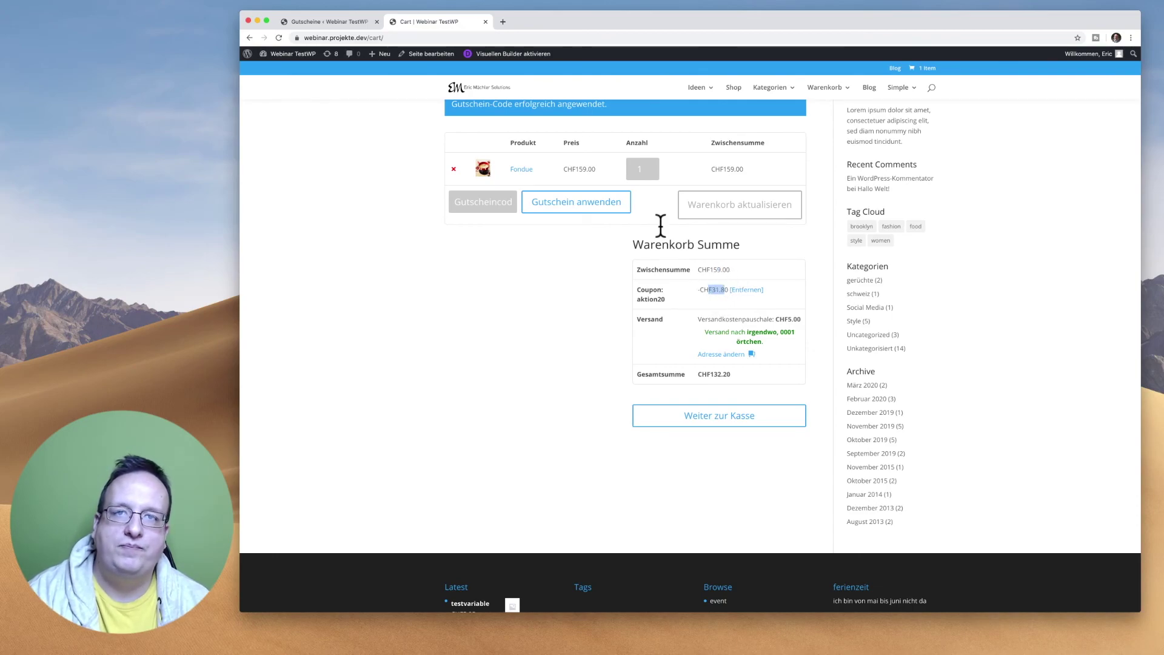
{"action": "left_click", "coordinate": [332, 21]}
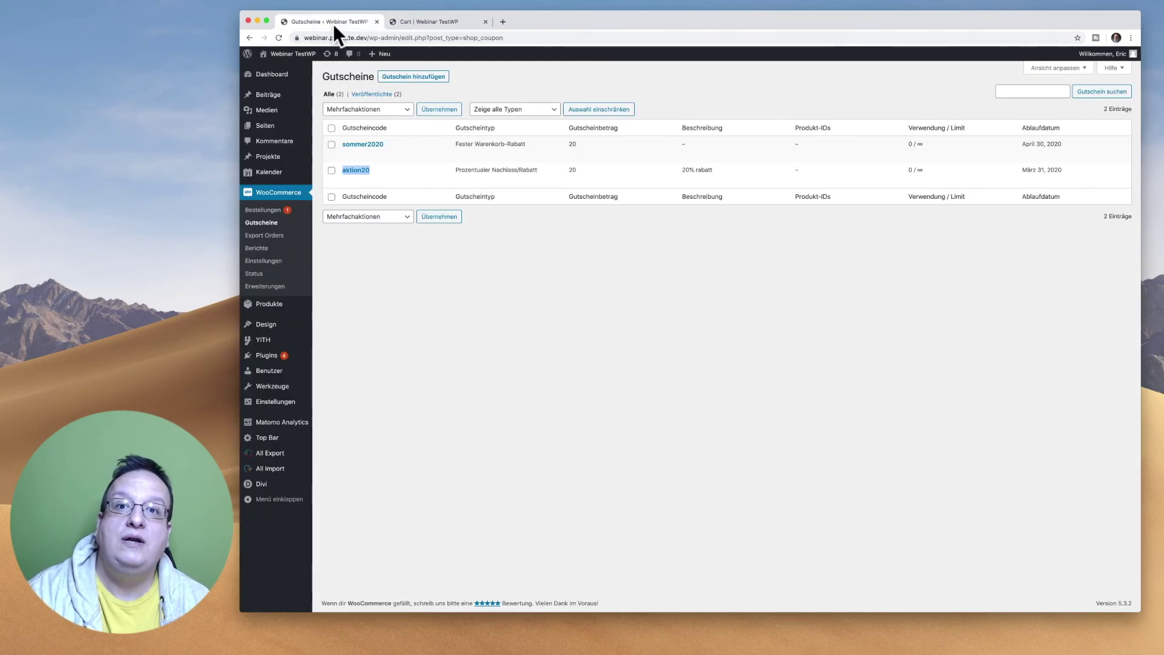